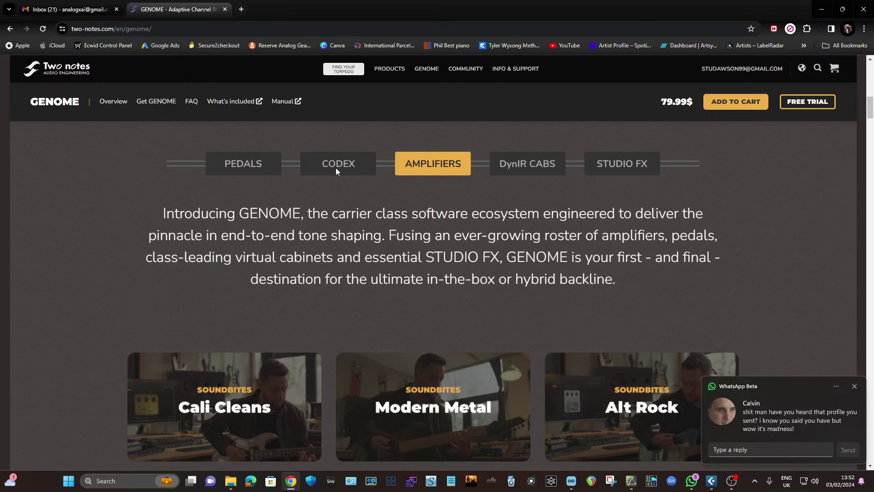
Step: Dismiss the chat notification and switch to the Cubase MixConsole window of the Egnite - Techno project
left_click(854, 386)
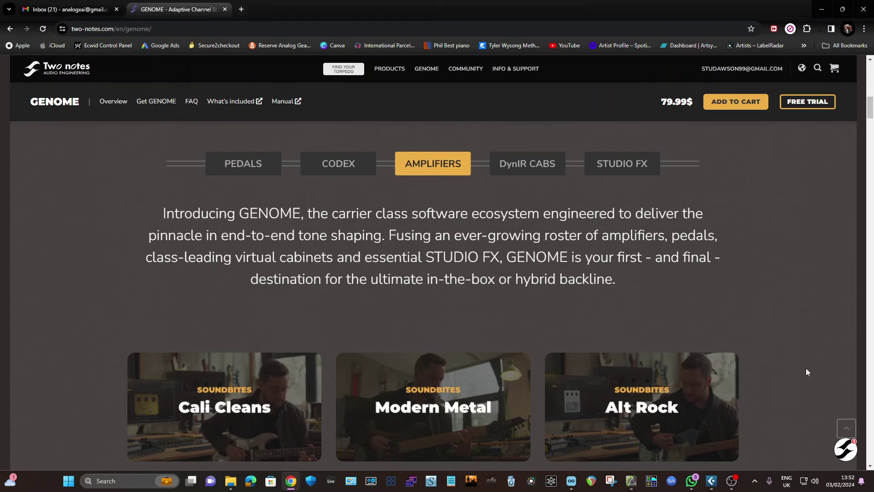
key("alt+Tab")
key("alt+Tab")
key("alt+Tab")
key("alt+Tab")
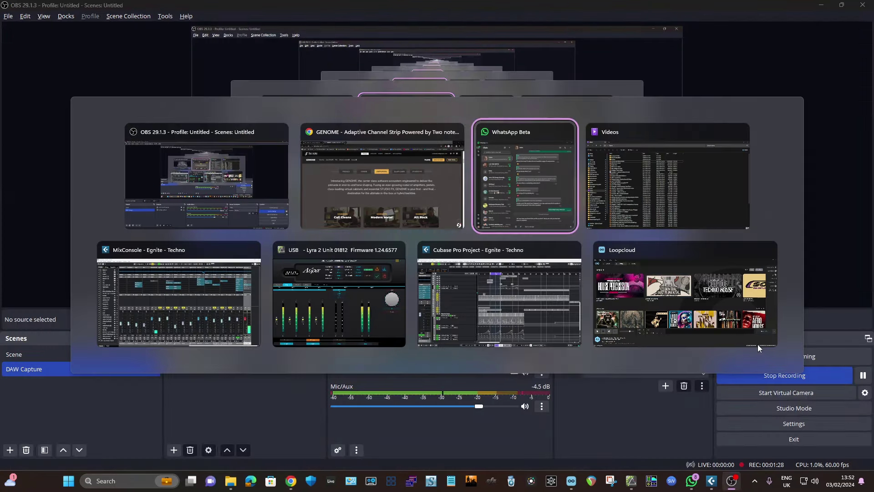
key("alt+Tab")
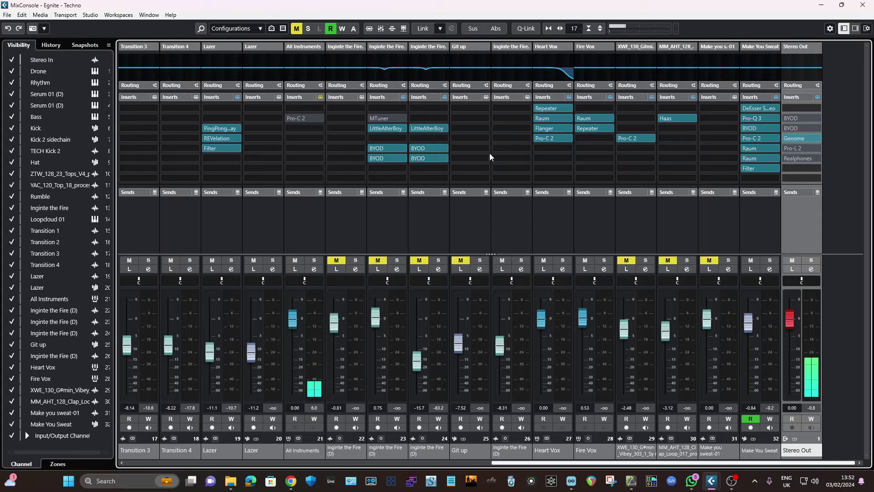
Step: Find the Kick channel in the mixer and view its BYOD insert, closing the plugin window when done
left_click(786, 138)
left_click_drag(548, 463, 233, 450)
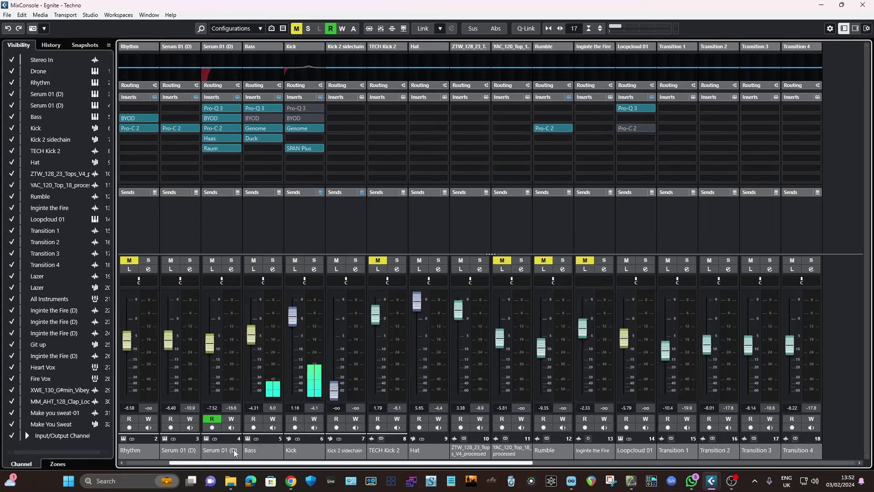
scroll(234, 449, "left", 1)
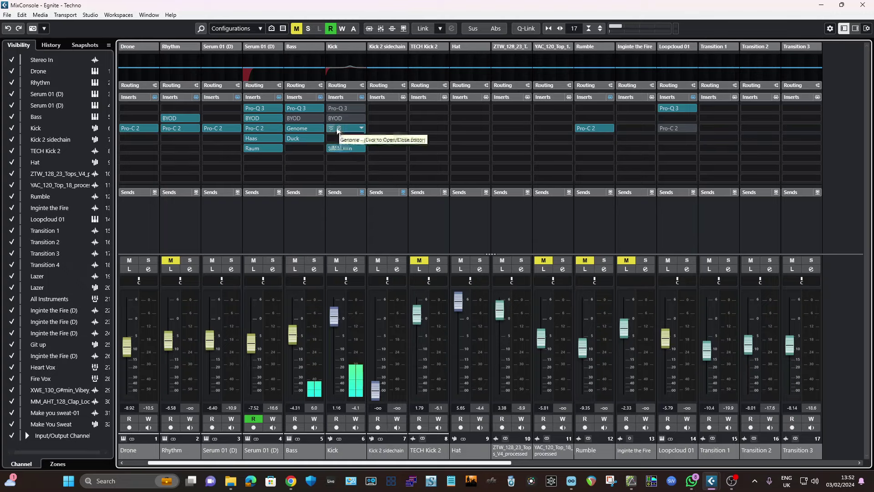
left_click(339, 118)
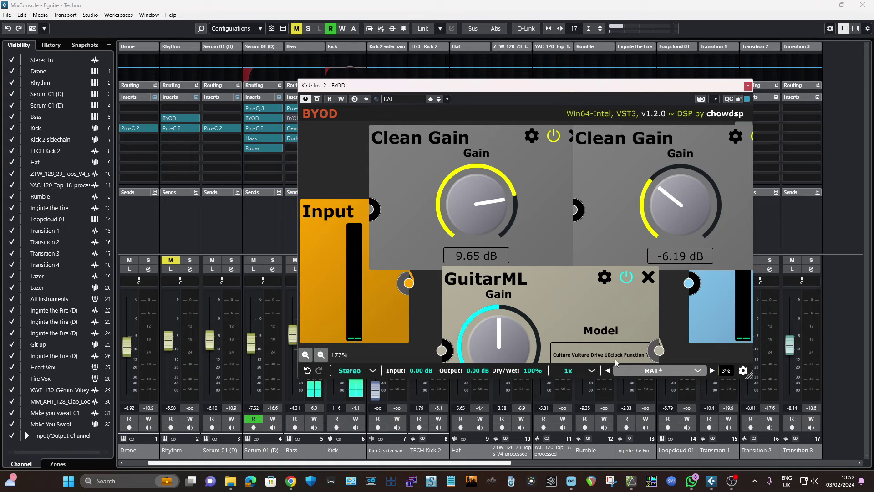
left_click(747, 87)
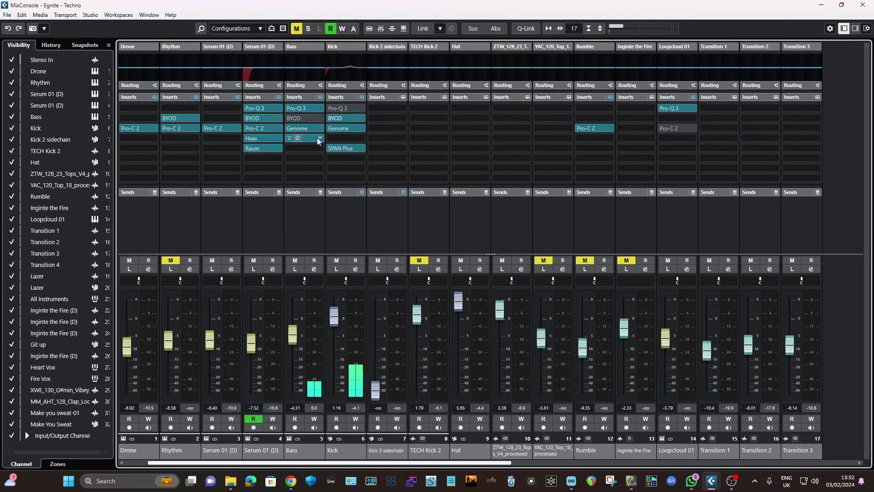
Step: Open the Genome insert on the Kick channel, move its window higher and select Stereo input routing
left_click(338, 128)
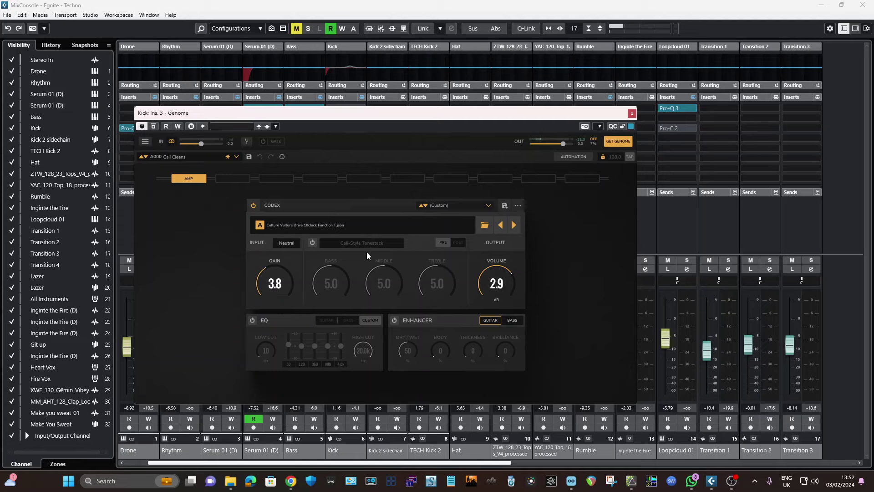
left_click_drag(440, 115, 476, 59)
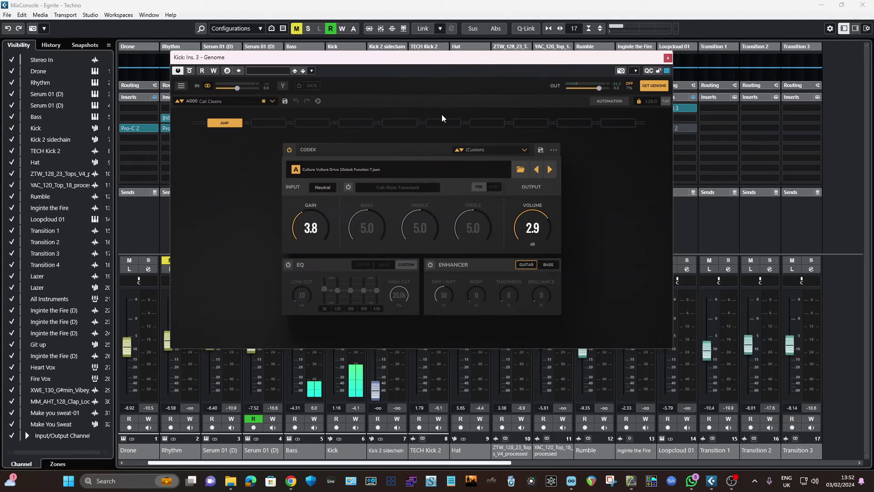
left_click(209, 87)
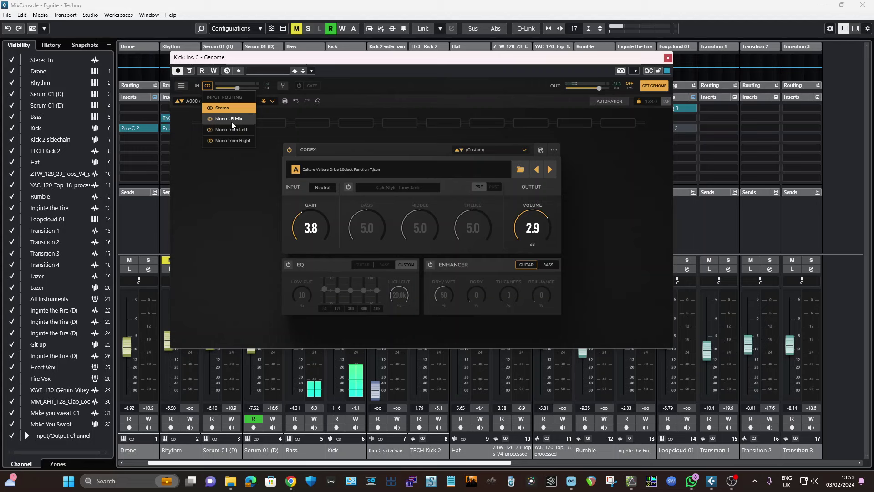
left_click(228, 109)
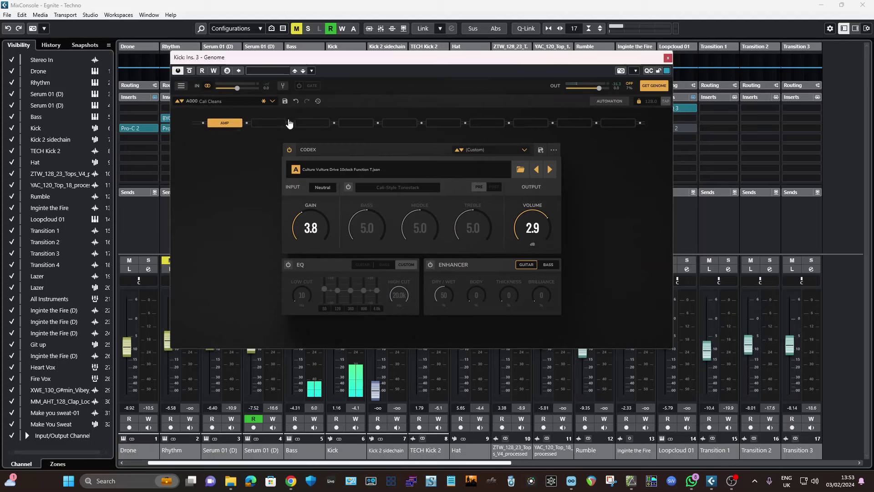
Step: Examine the amplifier choices for Genome's second effect slot, the oversampling options and the input and output level controls
left_click(270, 126)
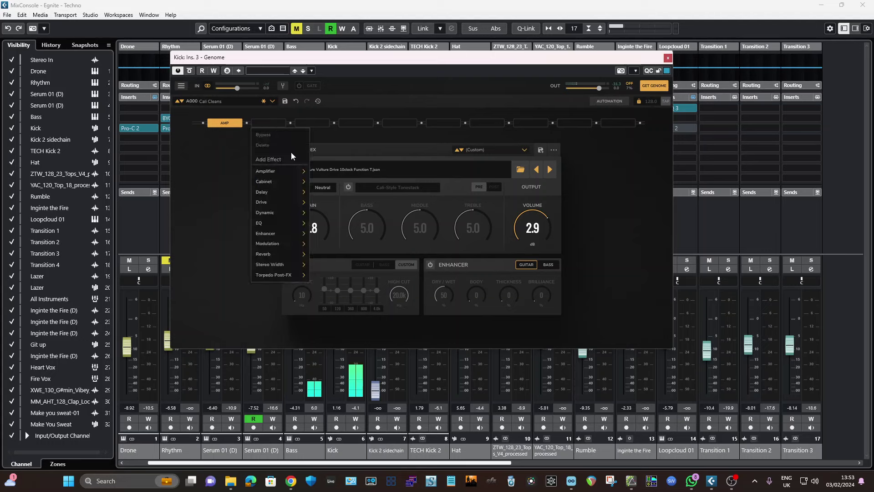
mouse_move(294, 173)
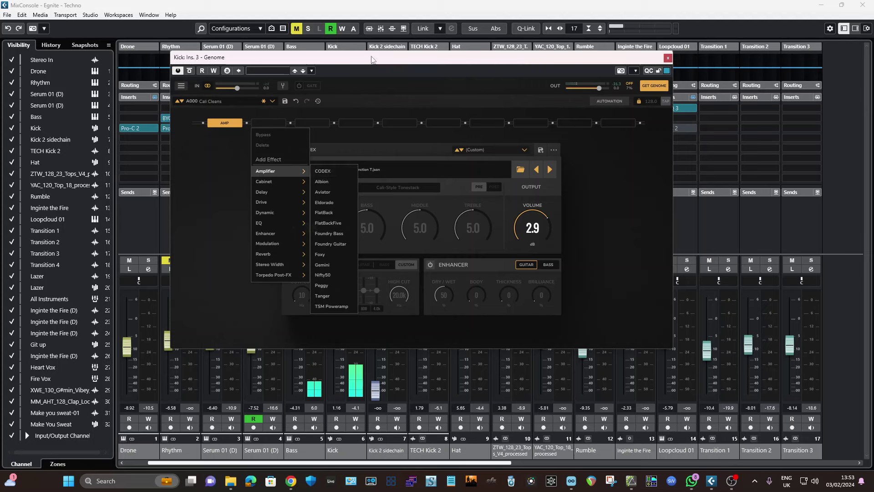
left_click(216, 156)
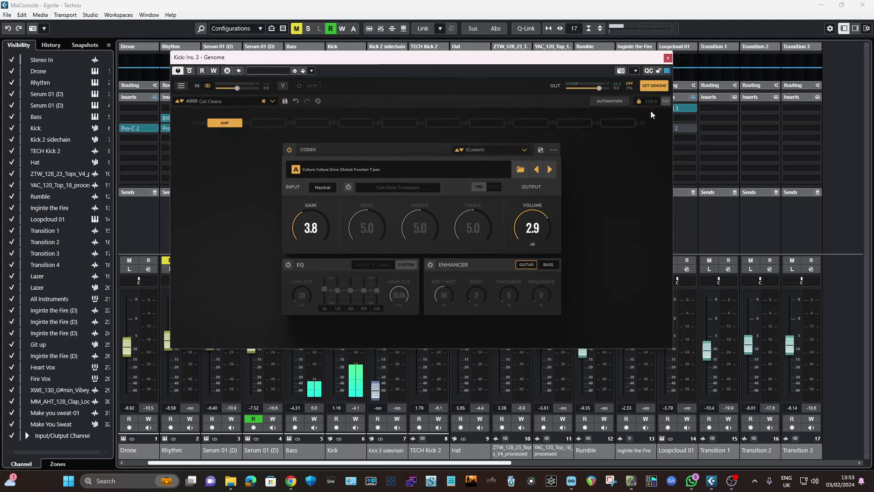
left_click(630, 85)
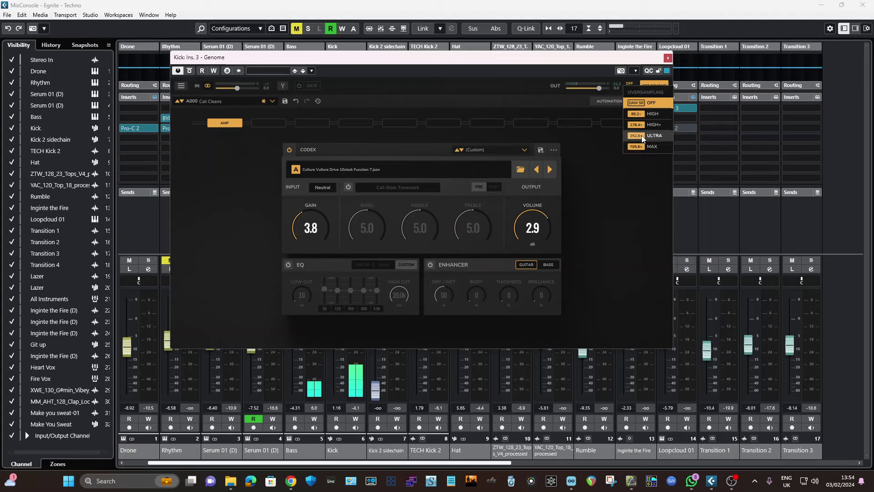
left_click(645, 109)
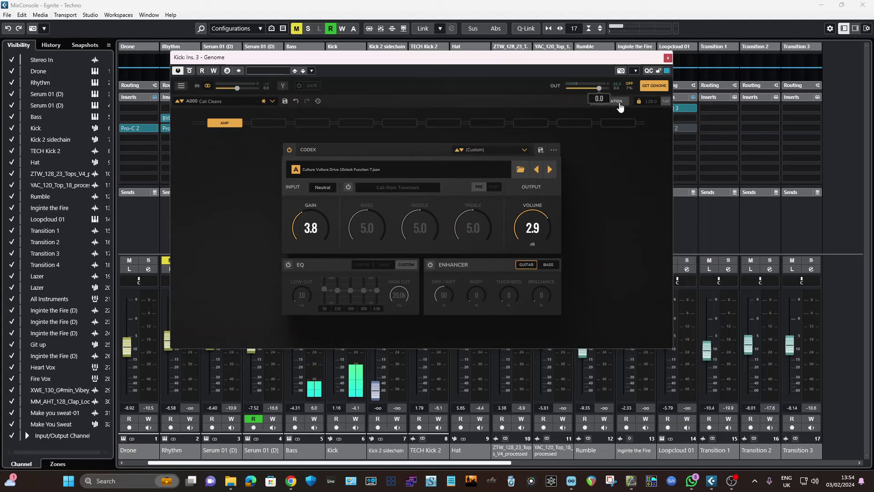
mouse_move(233, 87)
mouse_move(577, 84)
Step: Add a CODEX amplifier to the second effect slot and delete it again
left_click(268, 126)
mouse_move(306, 171)
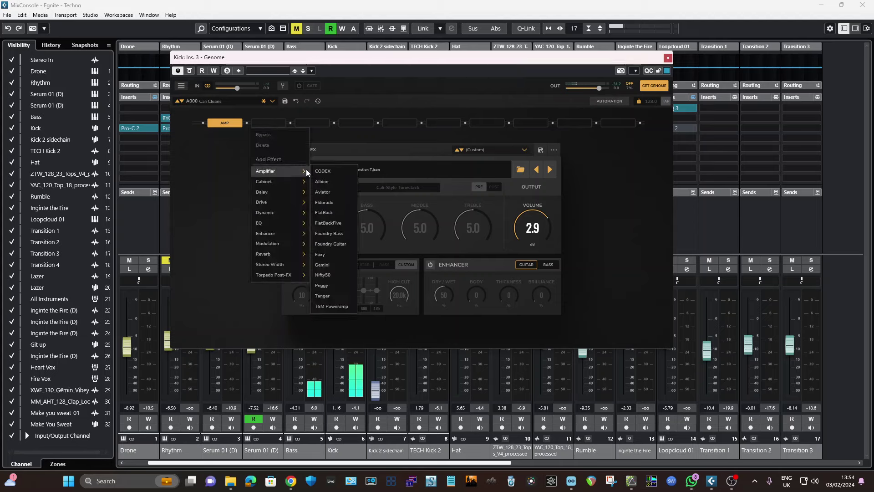
left_click(335, 173)
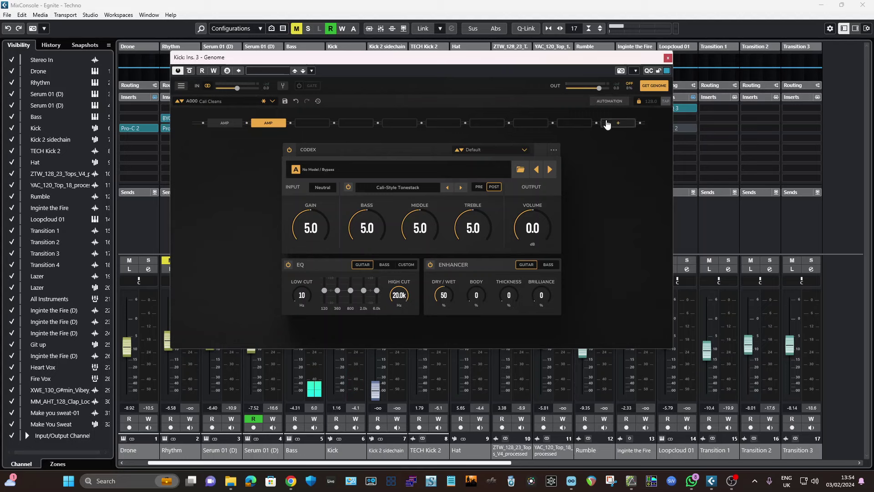
mouse_move(255, 134)
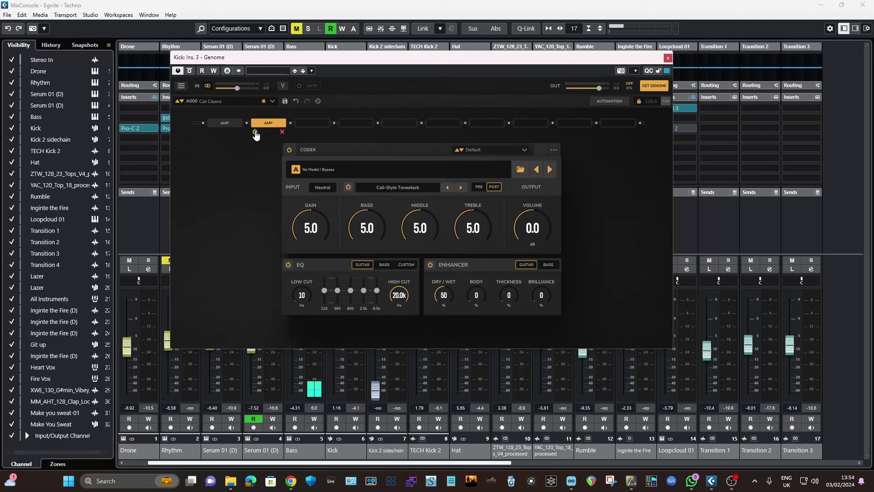
left_click(282, 132)
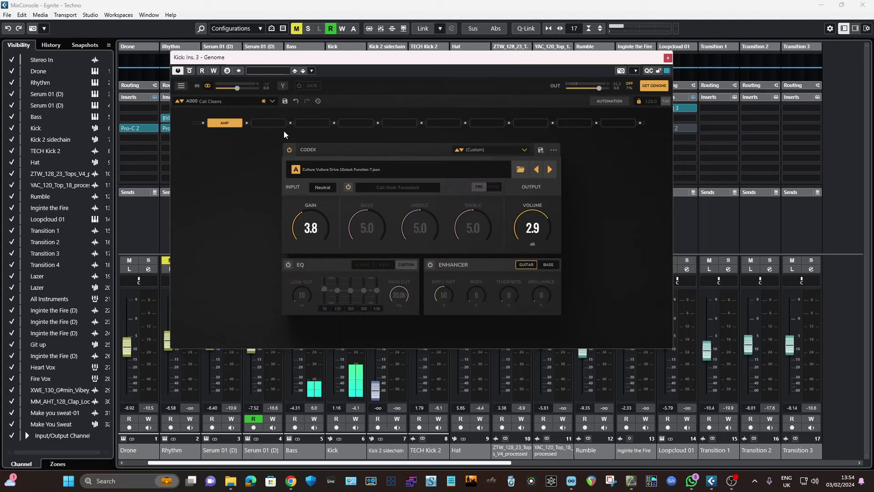
Step: Split the signal chain into two parallel paths after the first amp and delete the split
left_click(247, 123)
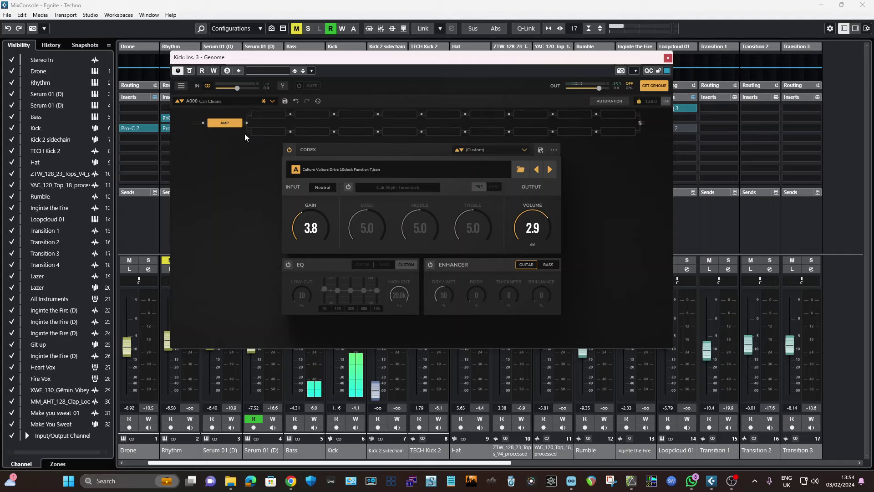
right_click(251, 130)
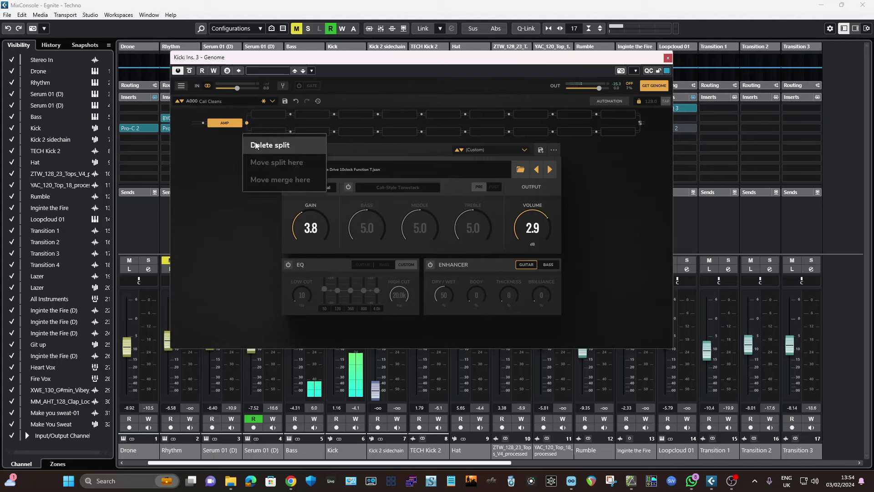
left_click(256, 144)
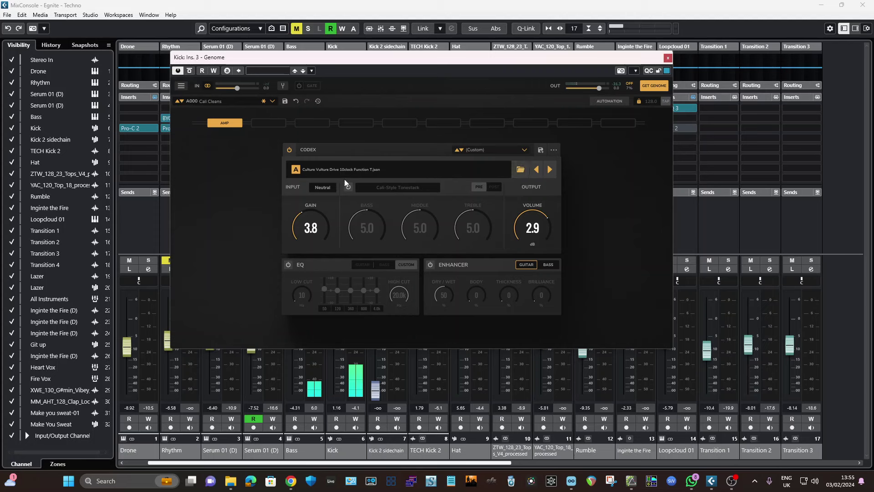
Step: Select Neutral as the CODEX input character and toggle the Cali-Style Tonestack on and back off
left_click(321, 192)
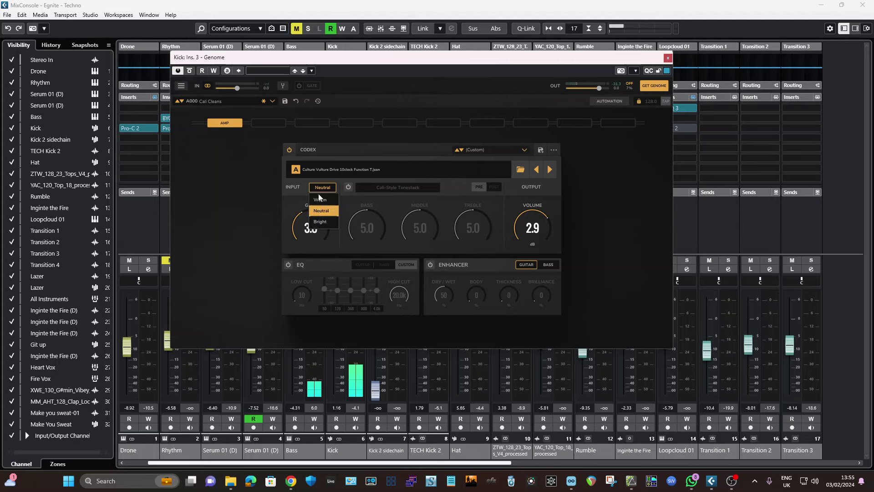
left_click(320, 211)
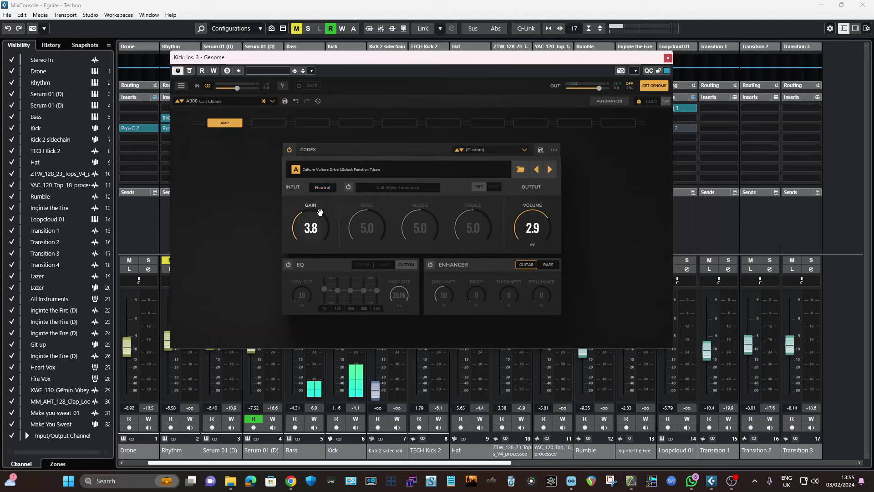
left_click(348, 187)
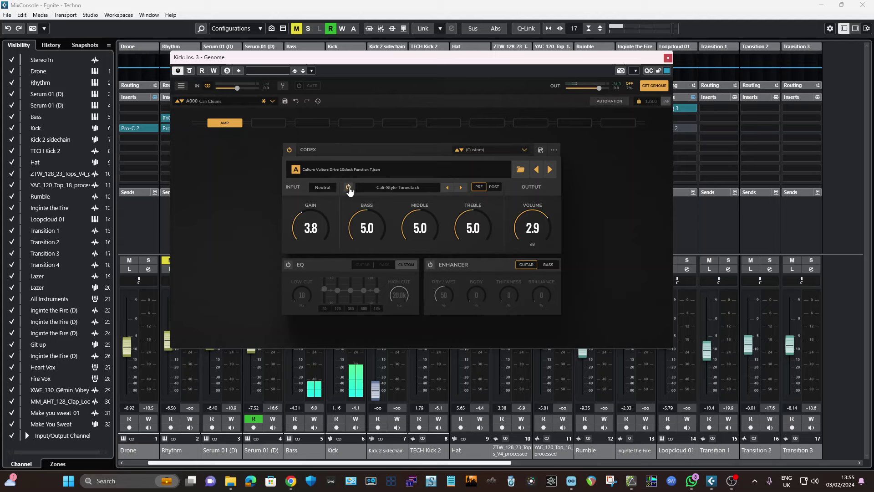
left_click(349, 186)
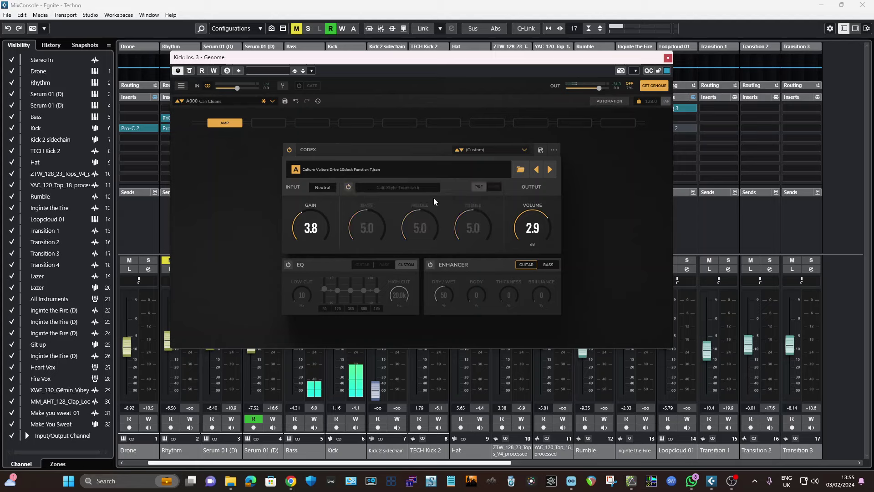
Step: Toggle the CODEX Enhancer and EQ sections on and back off to compare their effect
left_click(429, 265)
left_click(429, 265)
left_click(288, 266)
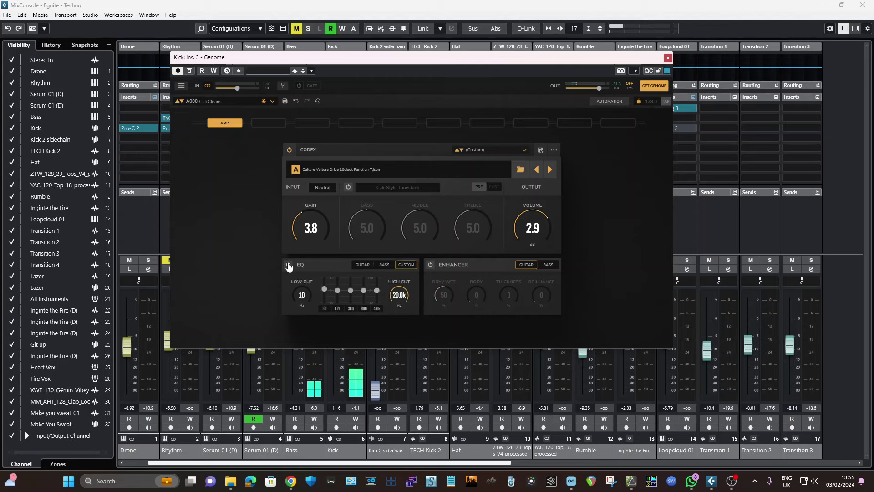
left_click(288, 266)
left_click(288, 268)
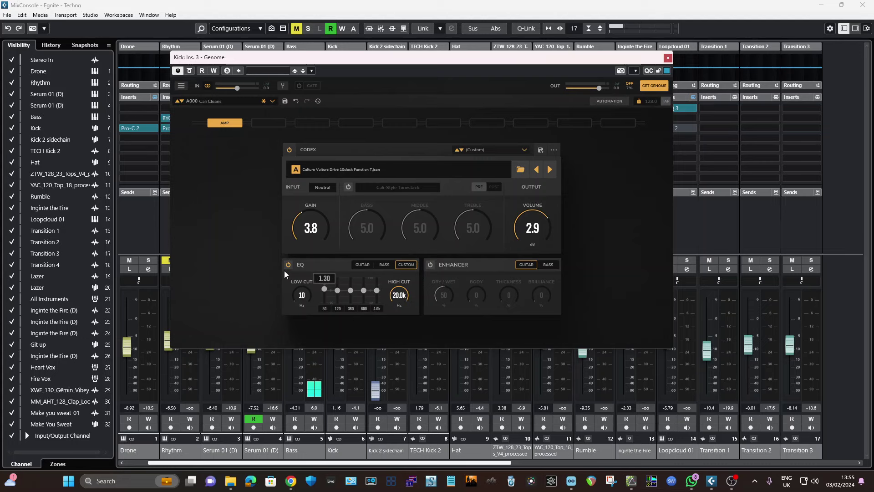
left_click(288, 266)
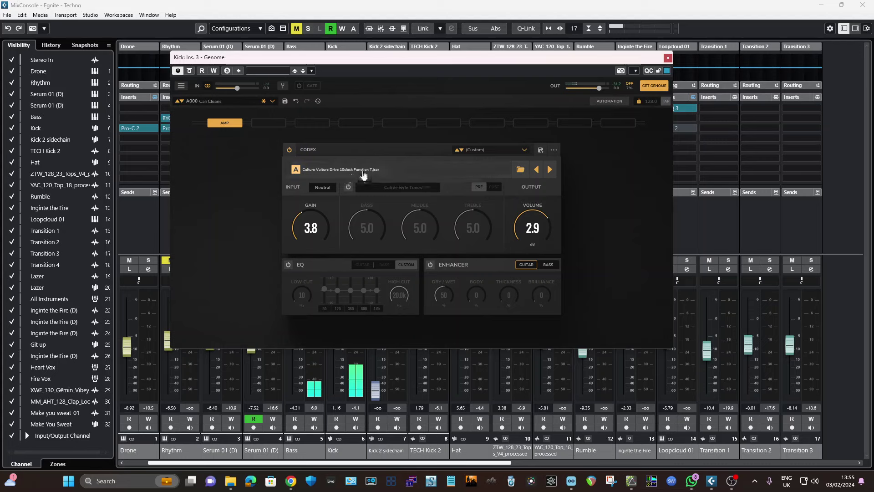
Step: Browse the capture model folders and the Culture Vulture model files, and cancel without loading one
left_click(522, 172)
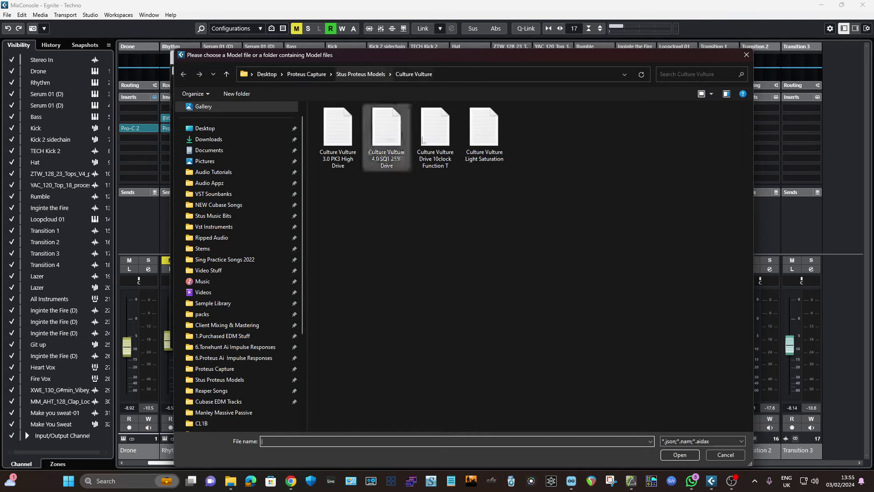
left_click(362, 74)
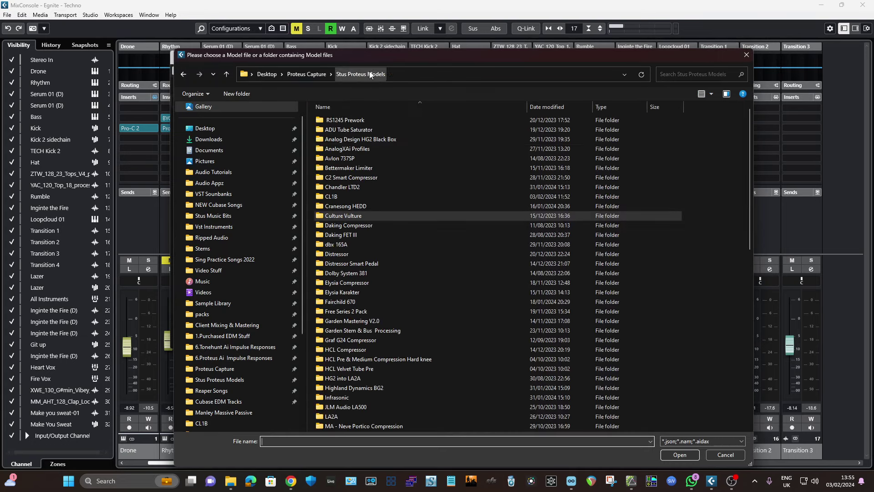
double_click(368, 217)
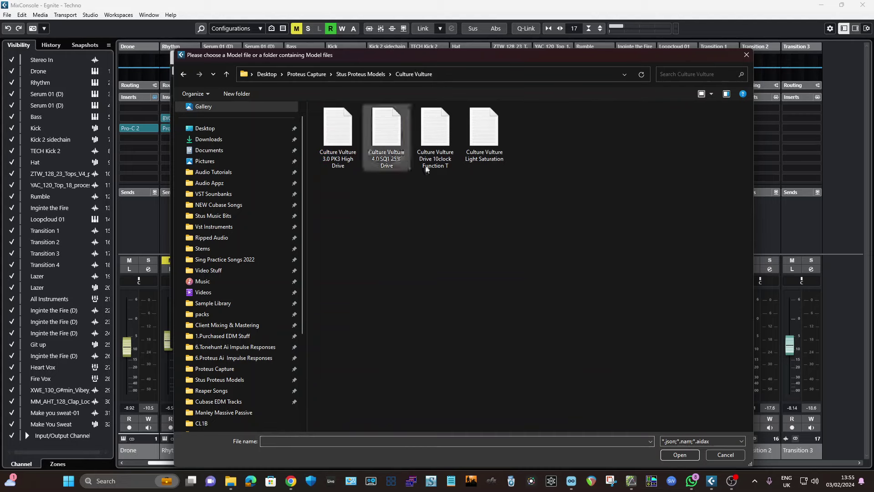
left_click(742, 455)
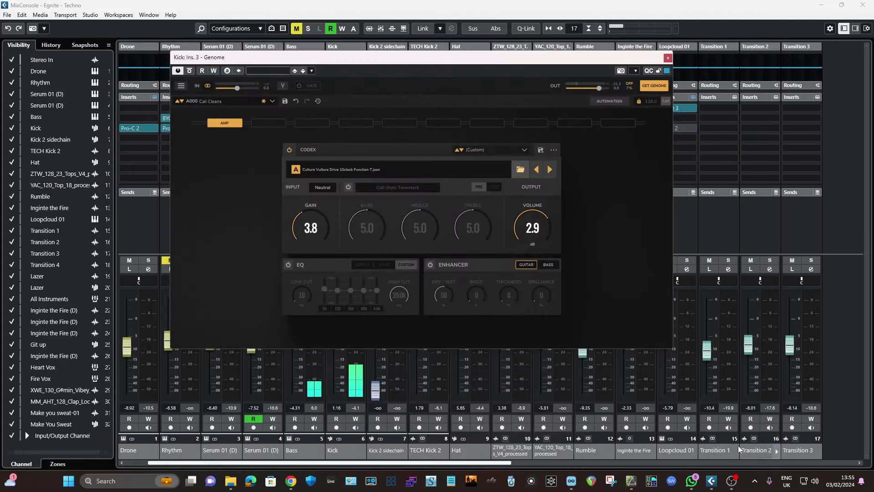
Step: Start saving the CODEX settings as a user preset without keeping it, and browse the saved CODEX presets
left_click(540, 153)
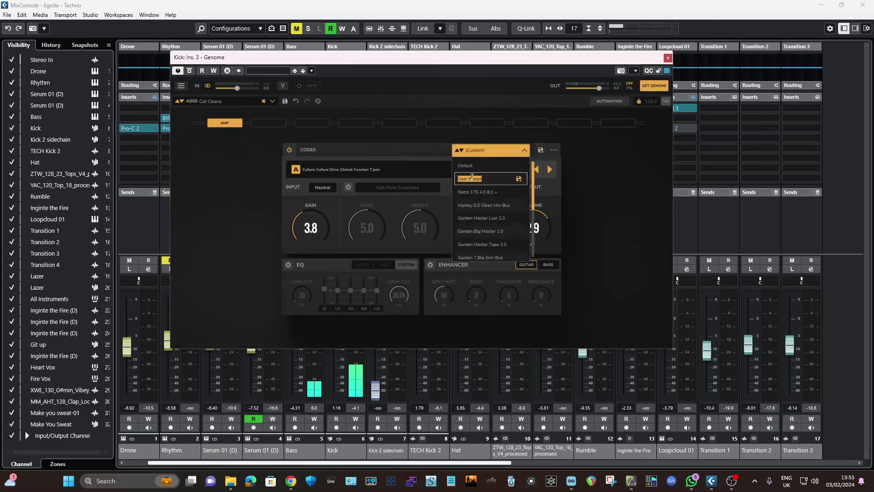
left_click(534, 185)
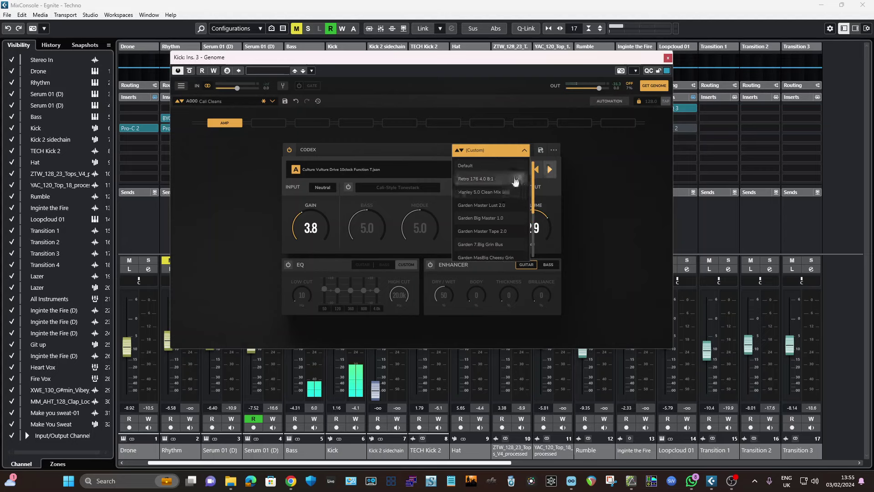
left_click(578, 175)
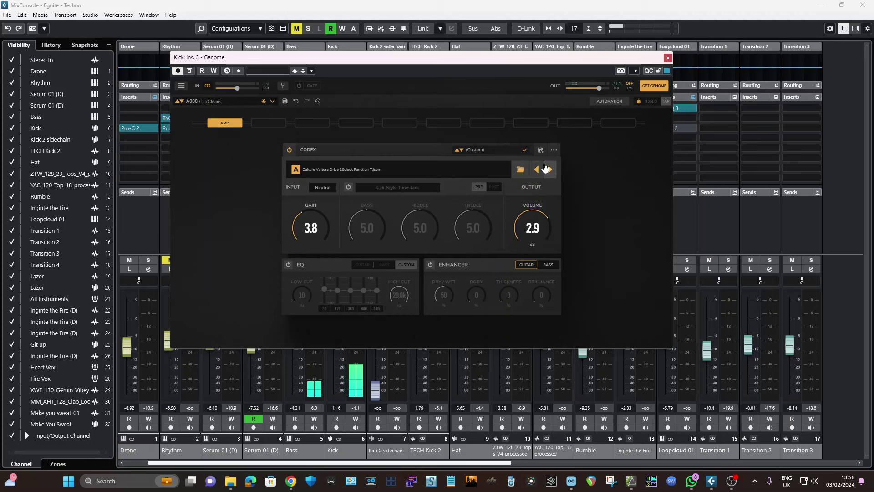
left_click(524, 151)
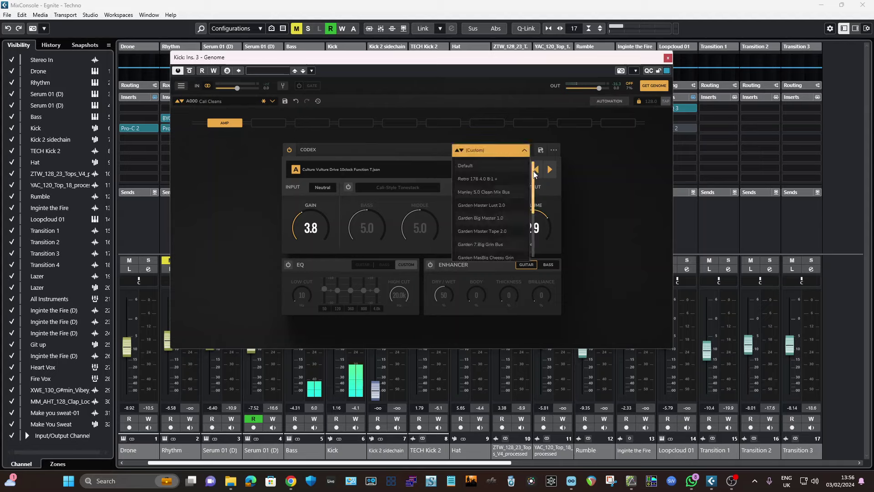
left_click_drag(538, 172, 537, 231)
left_click(600, 160)
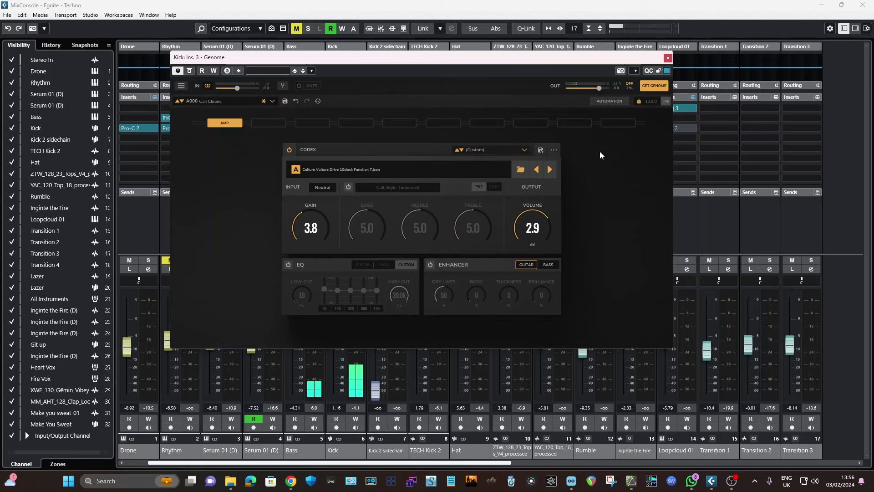
Step: Close Genome, bypass the BYOD and Genome inserts on the Kick channel, and open SPAN Plus clear of the Kick inserts
left_click(668, 58)
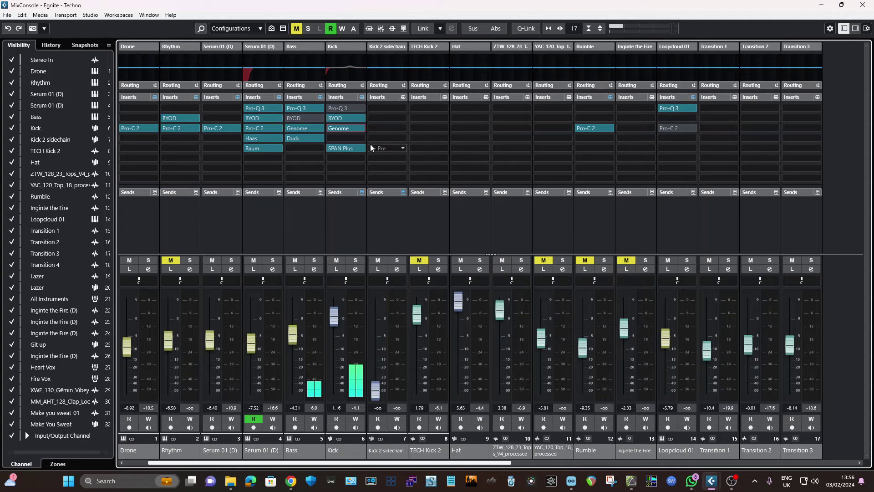
mouse_move(331, 119)
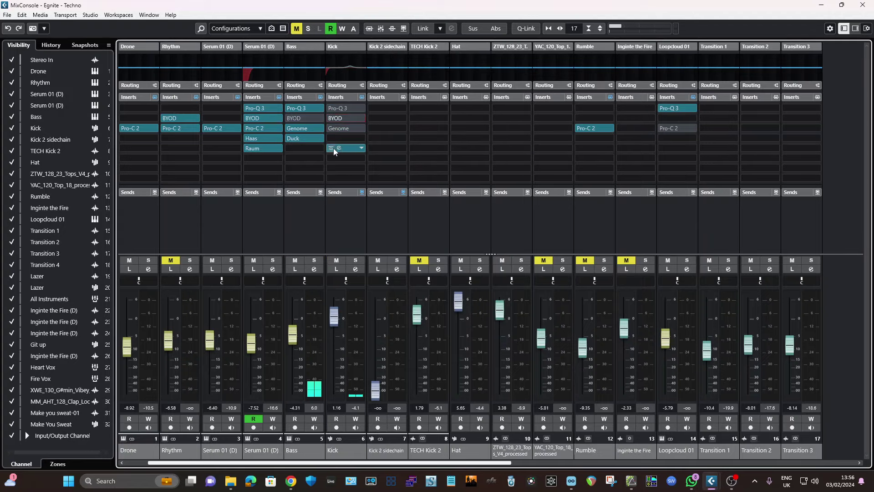
left_click(332, 148)
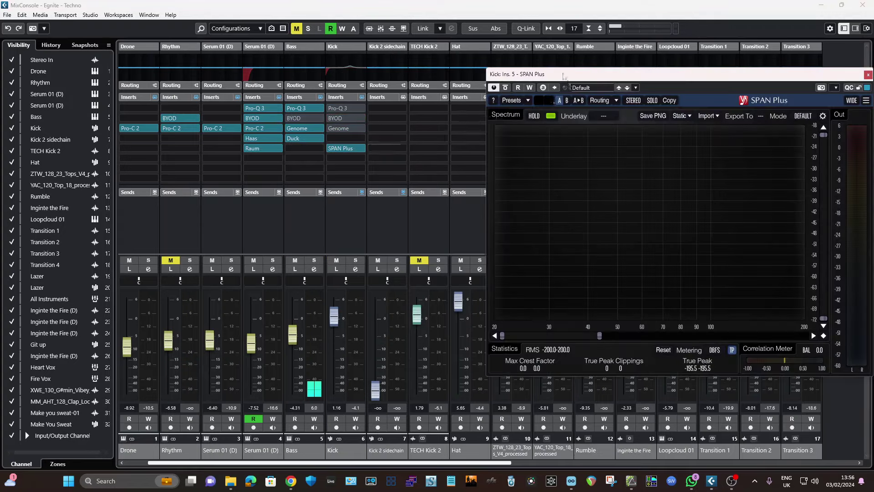
left_click_drag(564, 75, 545, 79)
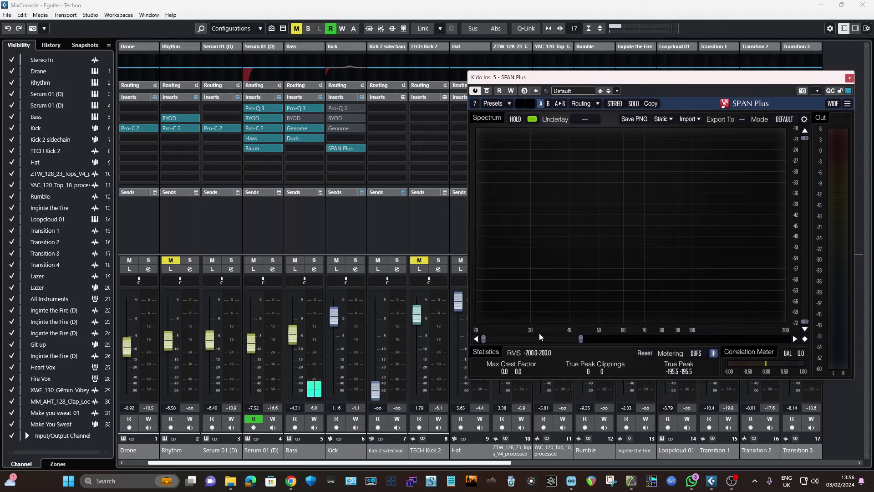
left_click_drag(567, 81, 640, 75)
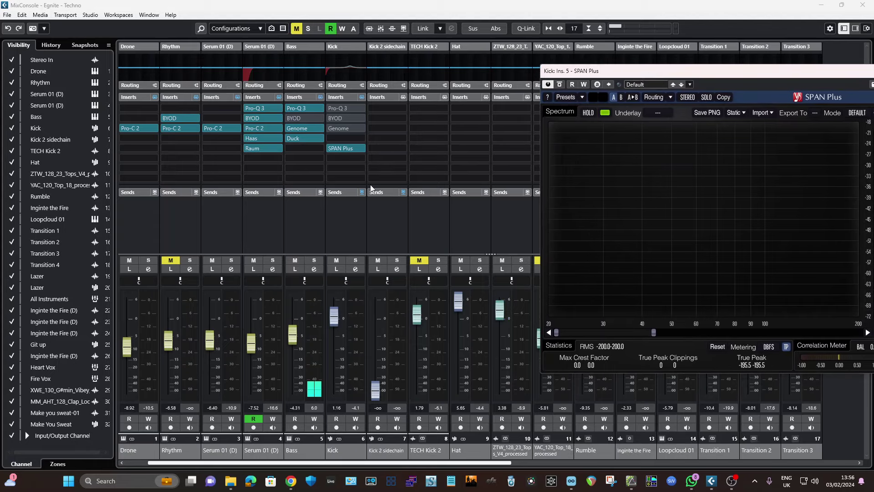
Step: Play the track, solo the Kick channel to examine its spectrum in SPAN Plus, and recheck the Genome settings
key("space")
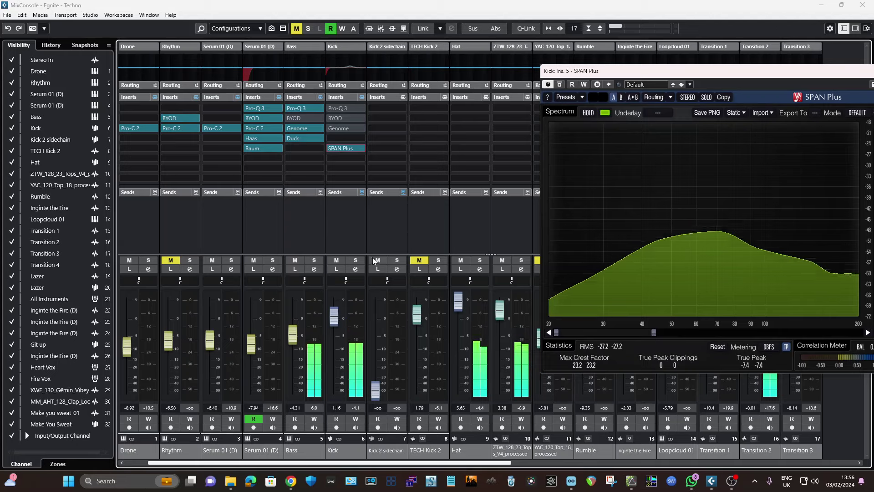
left_click(357, 259)
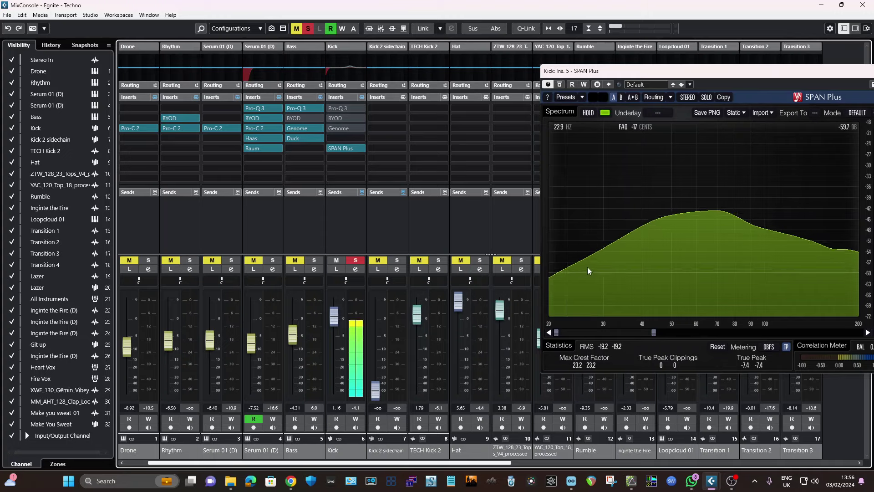
mouse_move(340, 119)
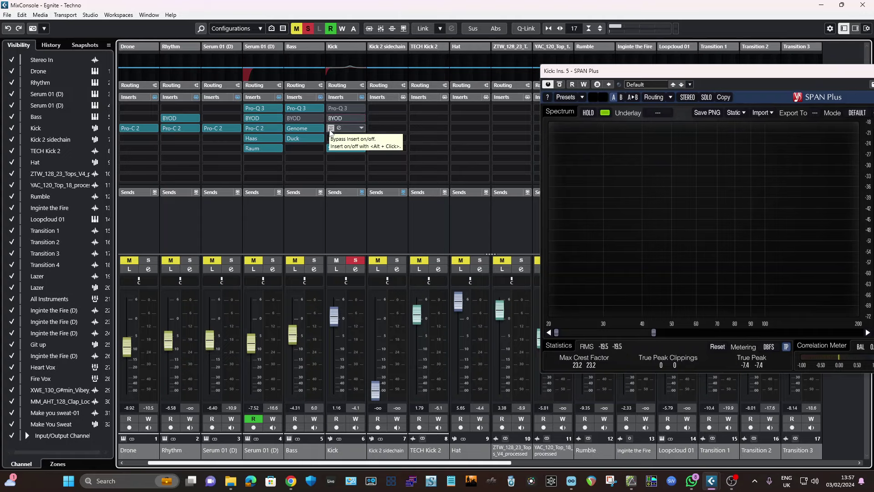
left_click(331, 129)
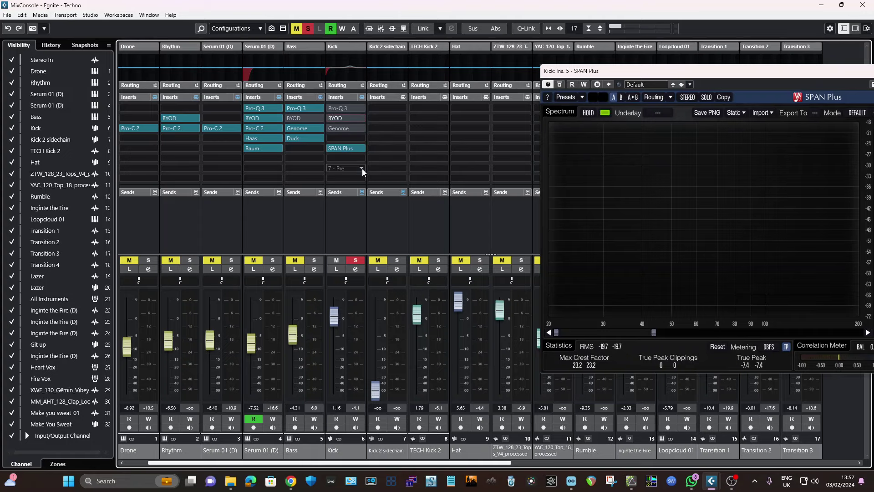
left_click(340, 128)
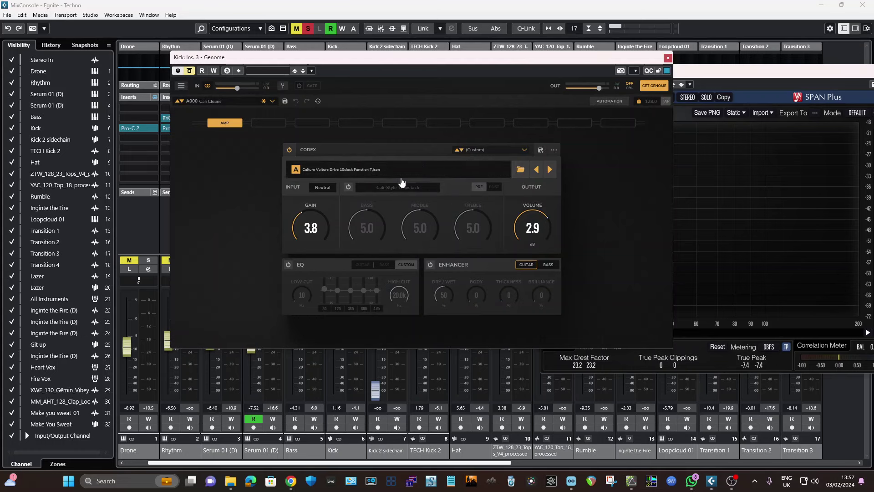
left_click(668, 58)
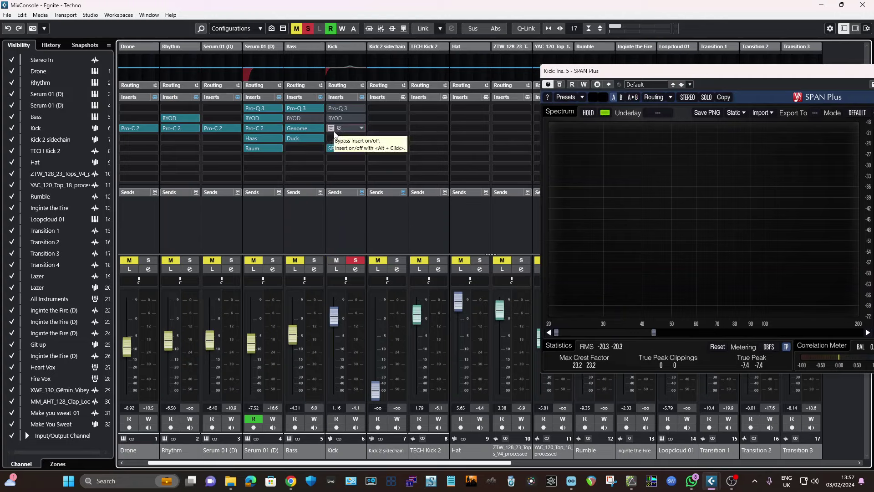
Step: Play the track while toggling Genome on the Kick channel, comparing the kick soloed and within the full mix
key("space")
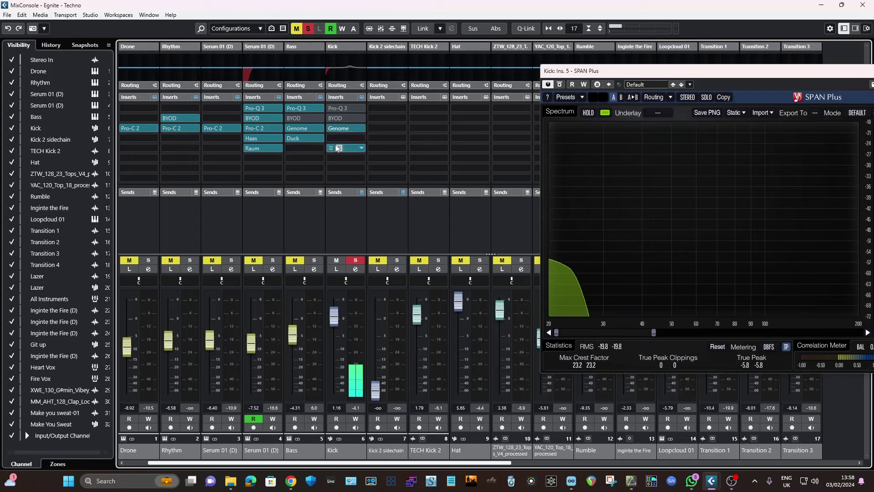
left_click(359, 262)
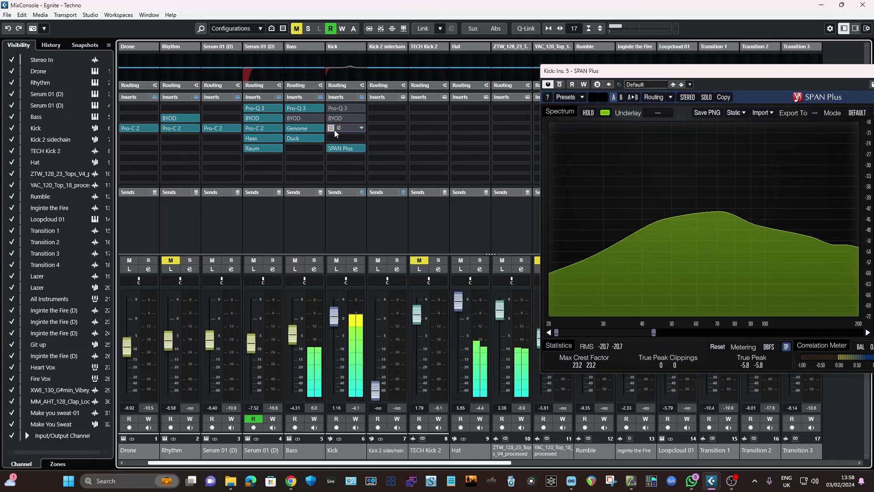
left_click(355, 260)
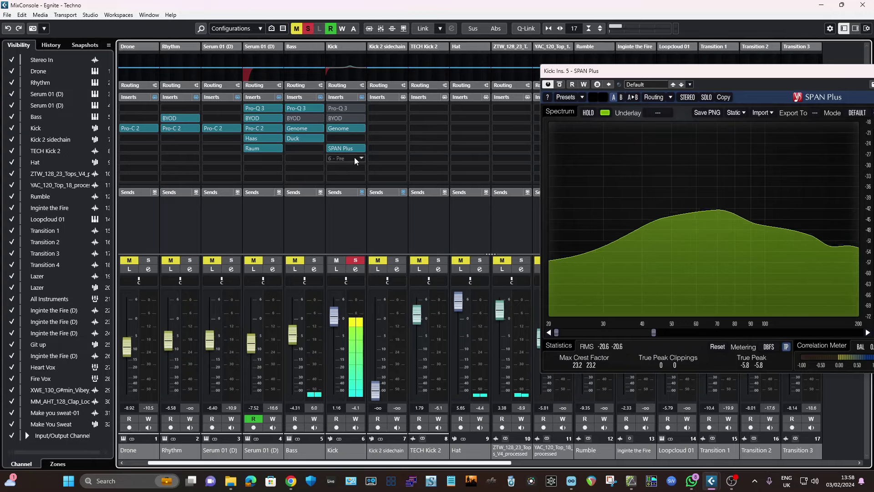
Step: Alternate between the BYOD and Genome inserts on the soloed Kick channel, leaving BYOD bypassed and Genome active
mouse_move(329, 120)
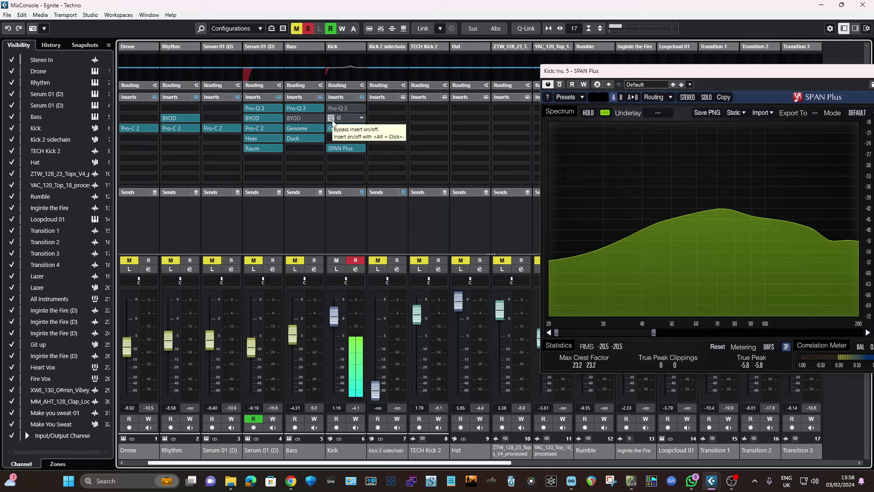
left_click(332, 129)
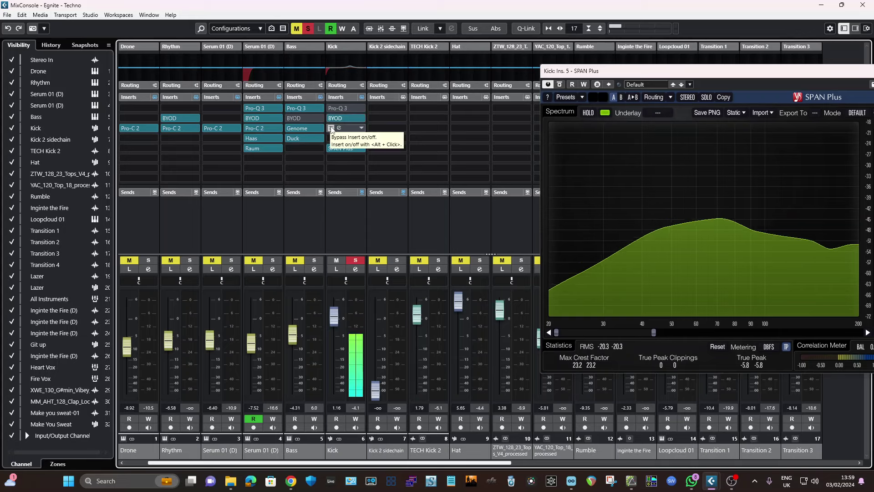
left_click(331, 128)
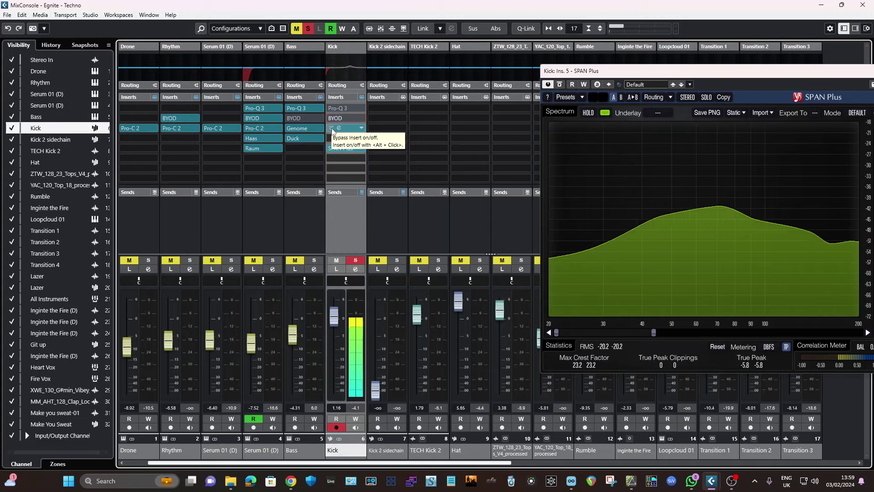
left_click(331, 129)
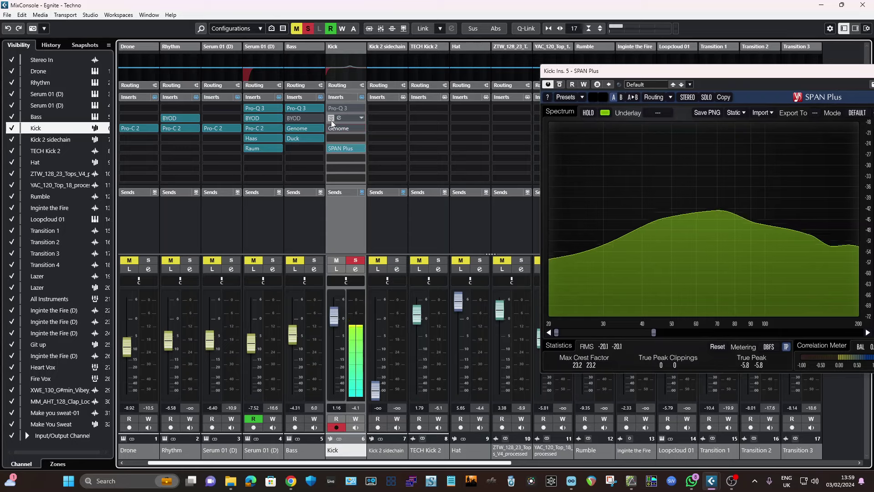
left_click(332, 128)
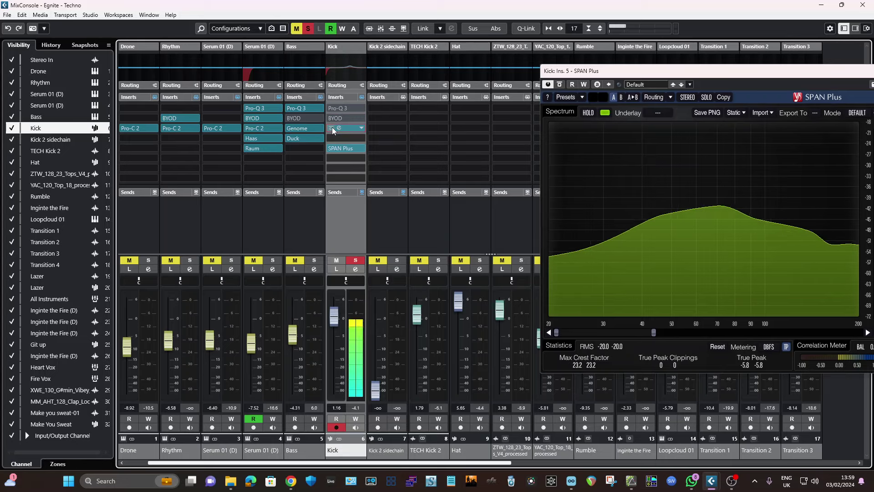
Step: Unsolo the Kick channel and close its SPAN Plus analyzer
left_click(356, 261)
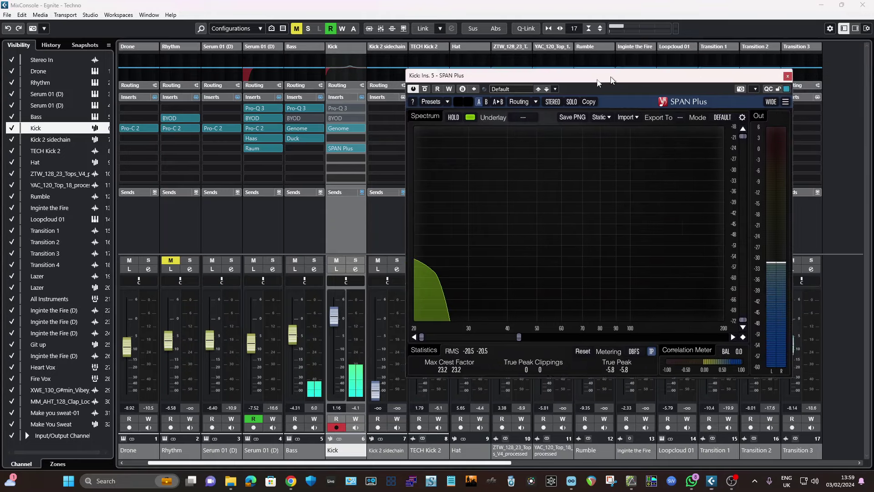
left_click(768, 80)
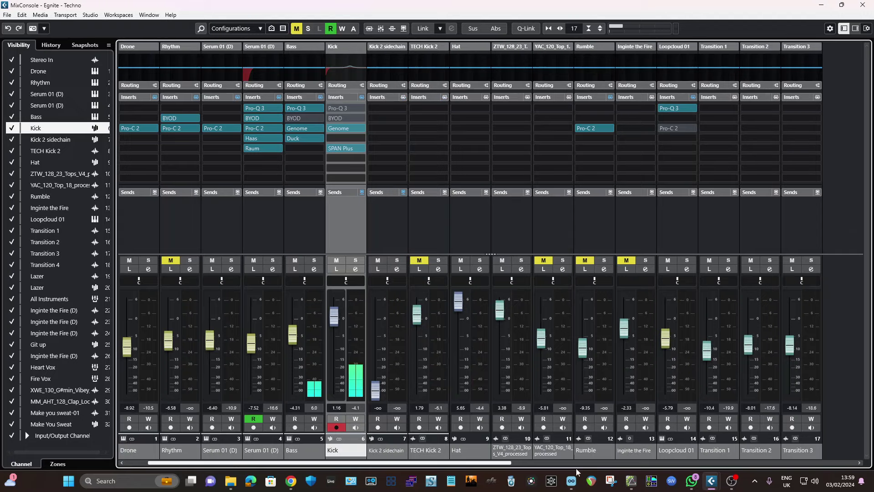
Step: Lower the Make You Sweat channel's fader to -2.02 while the track plays
left_click_drag(495, 465, 840, 465)
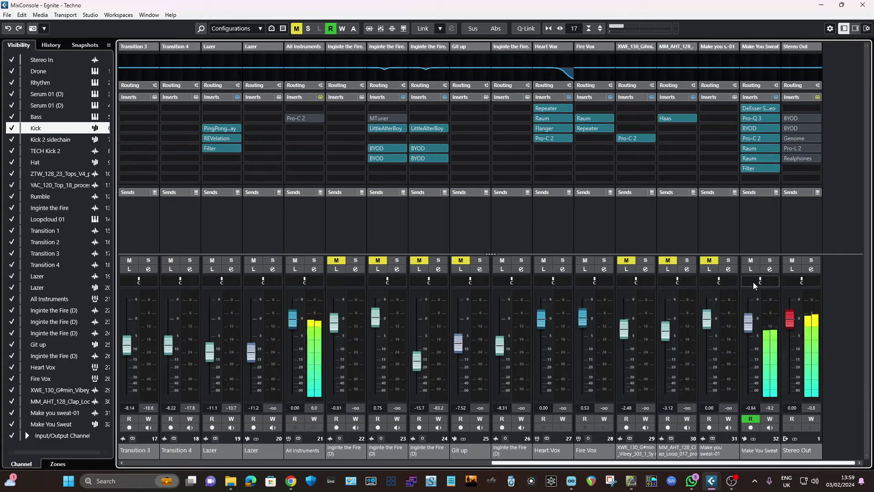
left_click_drag(751, 331, 752, 335)
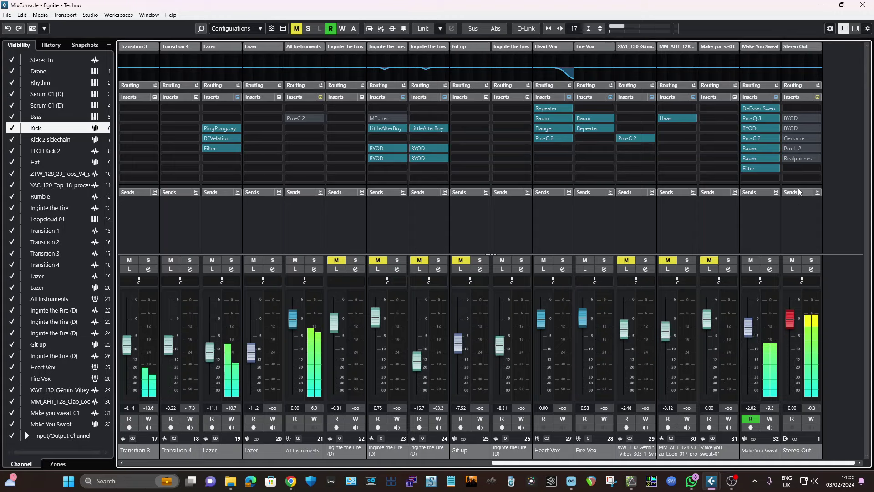
Step: Activate BYOD on the Stereo Out channel, inspect its Clean Gain and GuitarML blocks, and close it
left_click(795, 128)
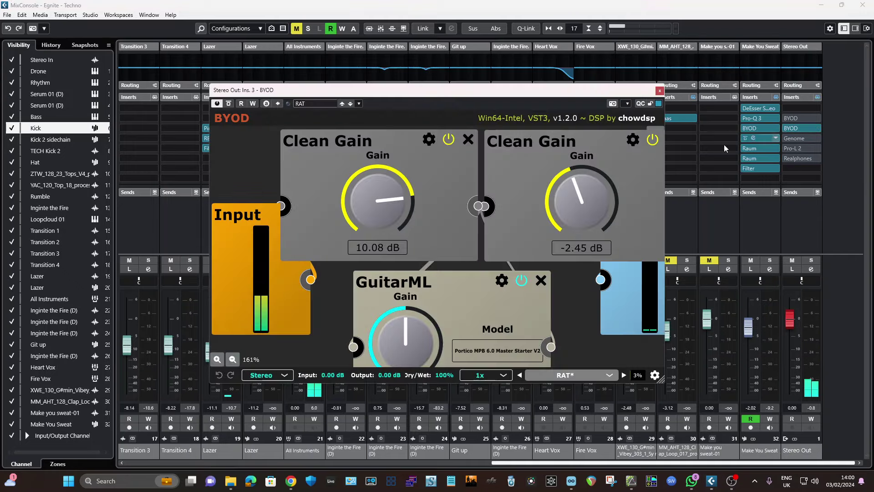
left_click_drag(621, 92, 811, 127)
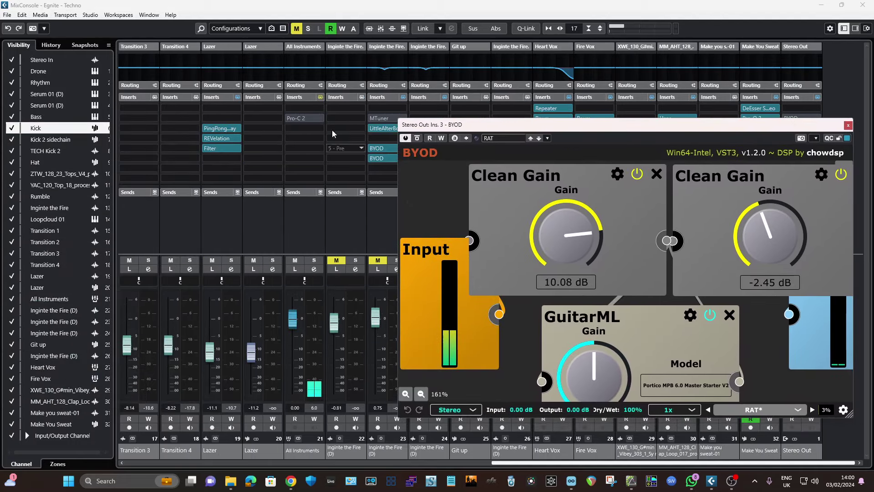
left_click_drag(662, 129, 484, 121)
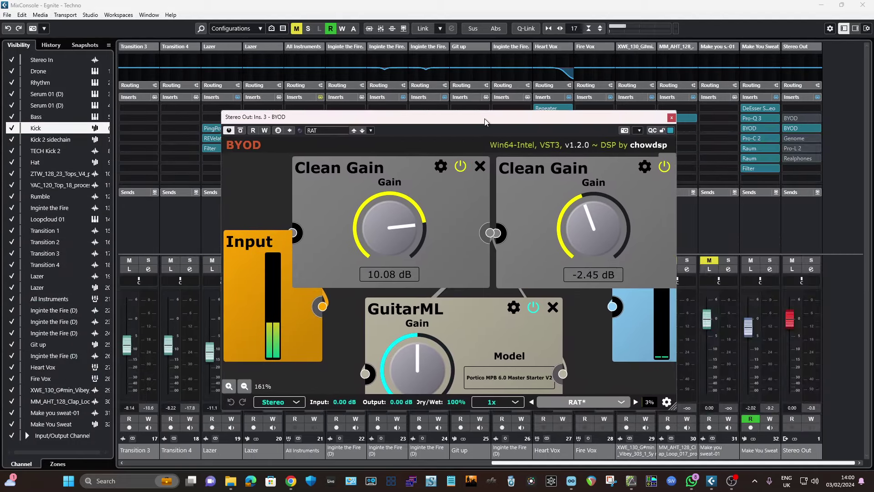
left_click(796, 128)
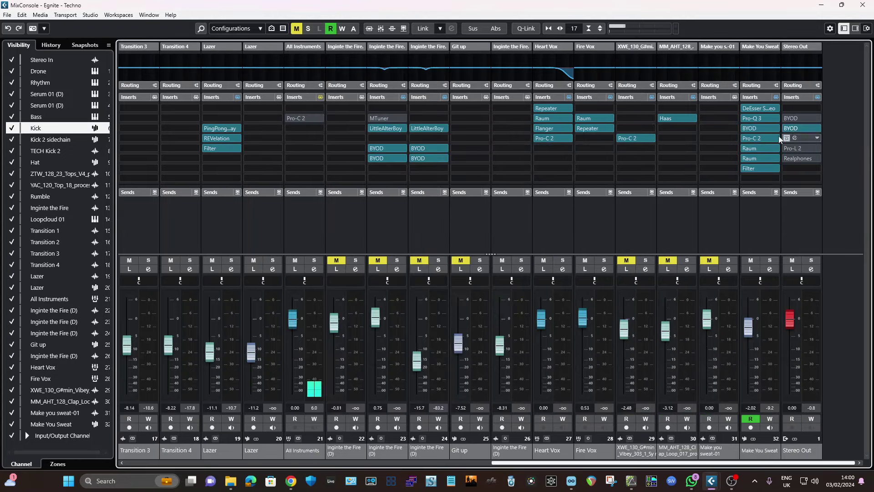
left_click(794, 128)
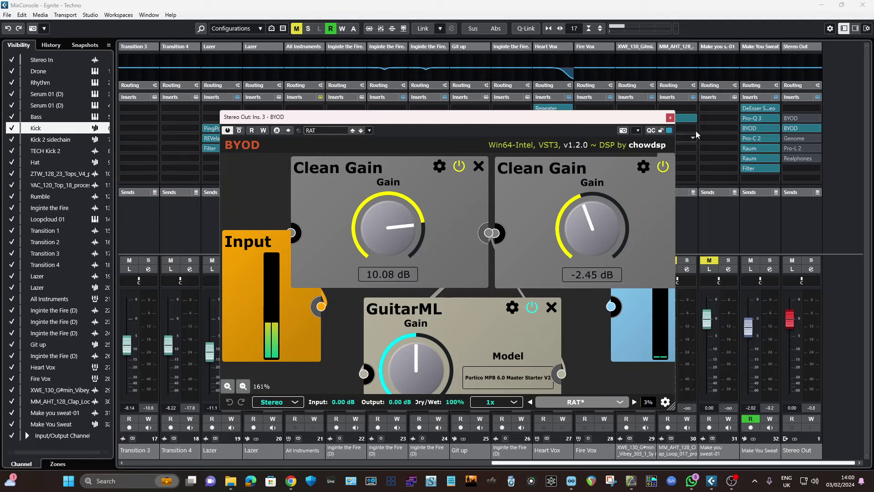
left_click(671, 119)
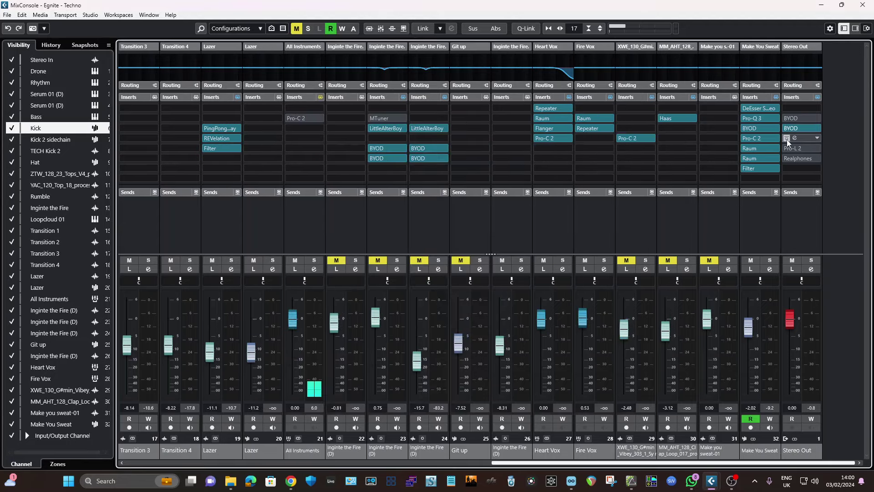
Step: Bypass BYOD and activate Genome on the Stereo Out channel, and open the Genome window
left_click(793, 138)
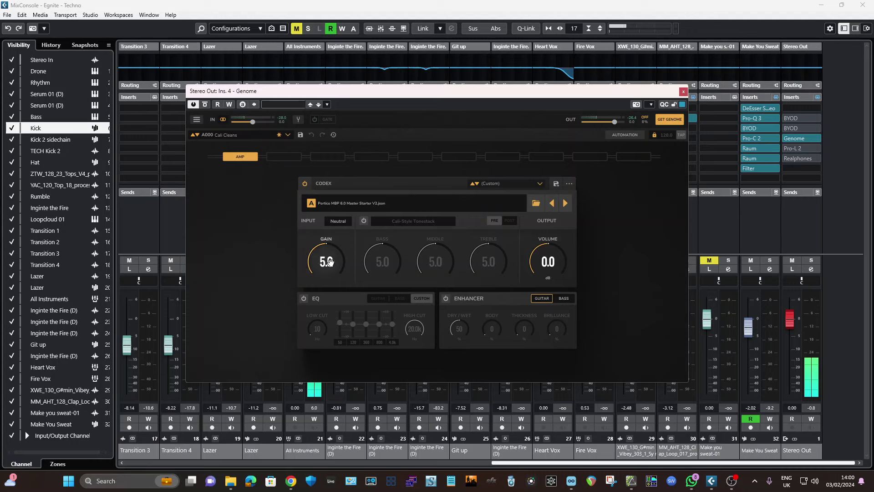
Step: Set Genome's CODEX Gain to 5.0, then bypass Genome and activate BYOD on the Stereo Out channel
mouse_move(330, 262)
left_mouse_down()
mouse_move(330, 286)
mouse_move(330, 235)
mouse_move(330, 264)
left_mouse_up()
type("5")
key("Return")
left_click(786, 138)
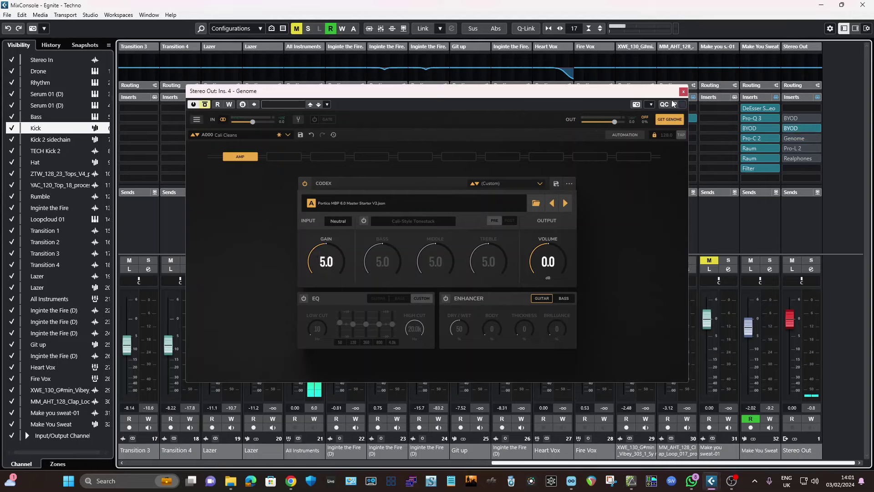
Step: Find SPAN Plus in the plugin list and insert it in the free slot below Realphones on Stereo Out
left_click_drag(650, 90, 617, 92)
left_click(803, 170)
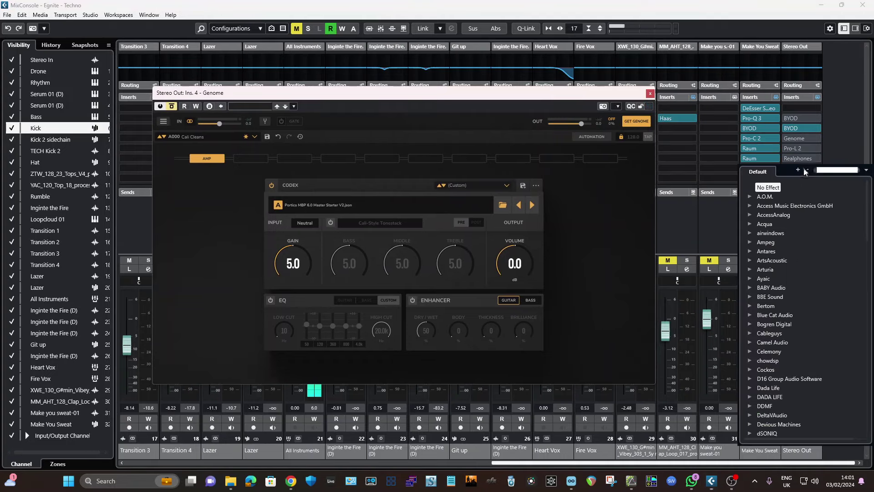
type("span")
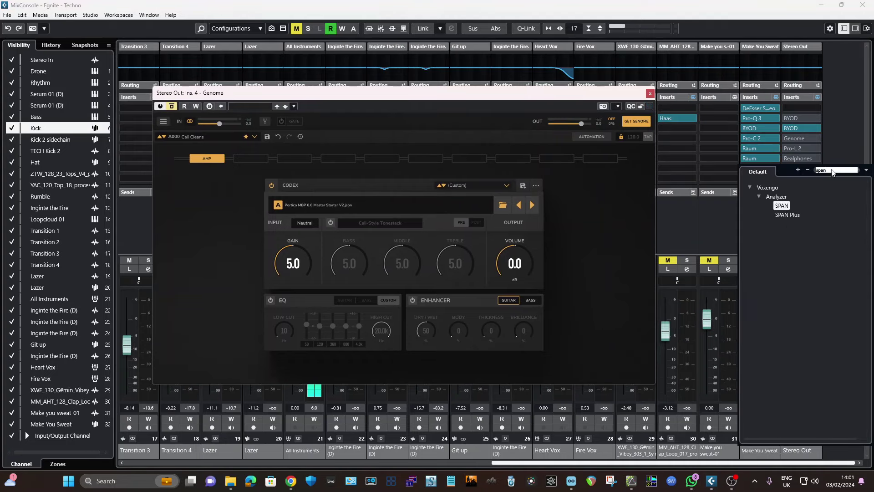
left_click(789, 214)
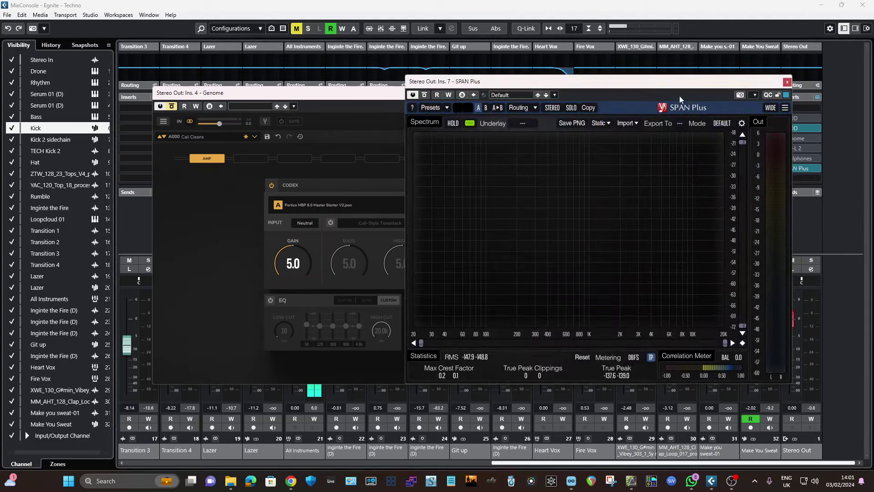
Step: Narrow SPAN Plus's frequency range to about 20–200 Hz and place the analyzer and Genome windows side by side
left_click_drag(725, 343, 525, 345)
left_click_drag(543, 82, 148, 125)
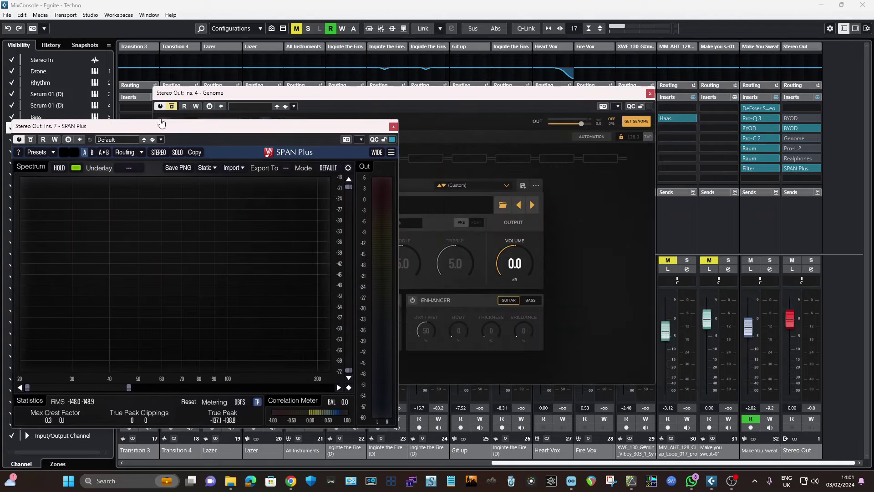
left_click_drag(371, 95, 438, 100)
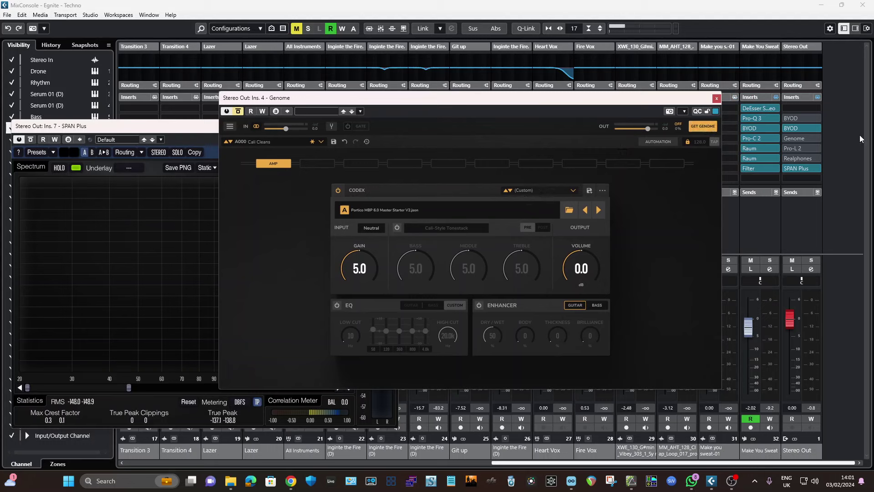
Step: Play the track and compare Stereo Out with BYOD bypassed and active, moving the BYOD window clear of the inserts
key("space")
left_click(787, 129)
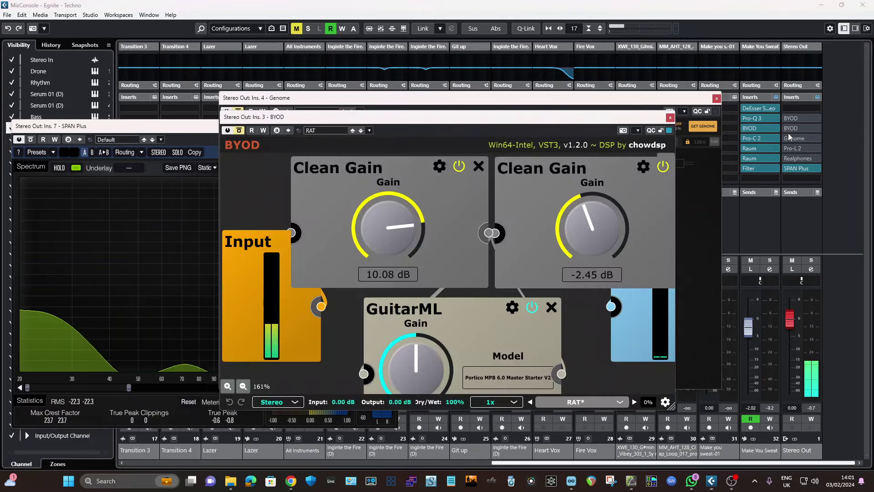
left_click(793, 130)
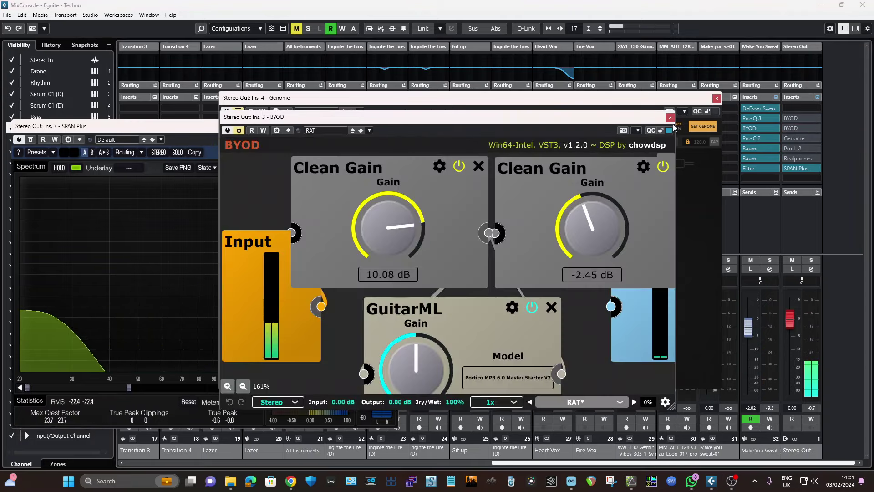
left_click_drag(637, 121, 464, 123)
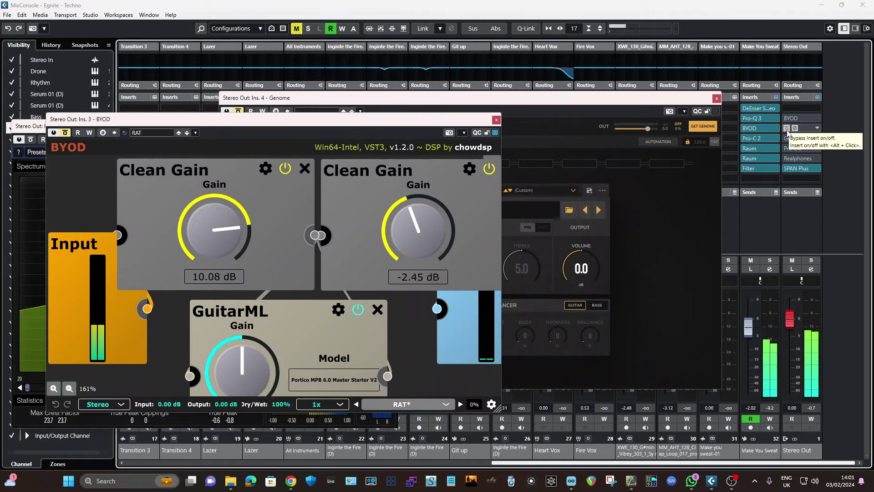
left_click(786, 129)
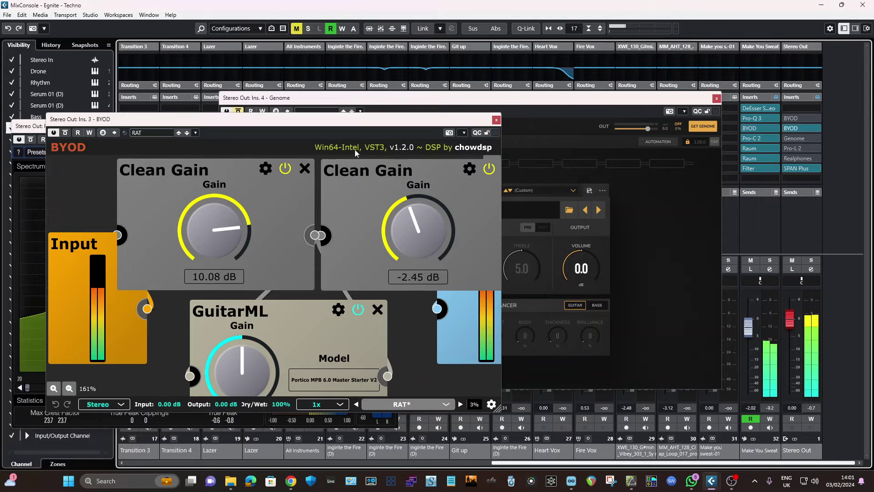
Step: Bring SPAN Plus forward beside BYOD and toggle BYOD's bypass to compare the low-end spectrum
left_click_drag(38, 129, 400, 120)
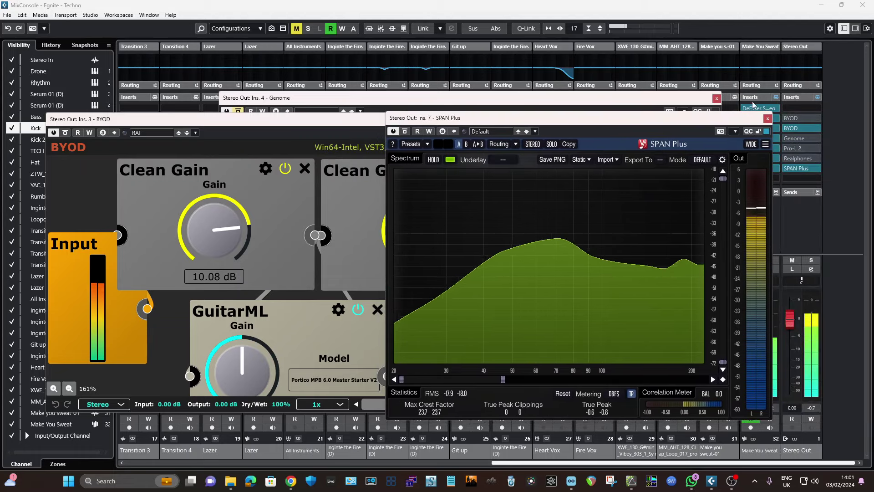
mouse_move(788, 128)
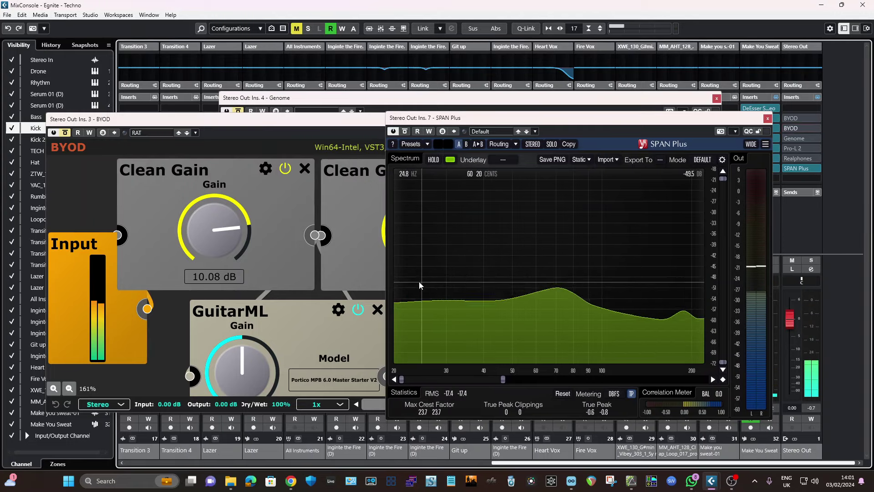
left_click(787, 128)
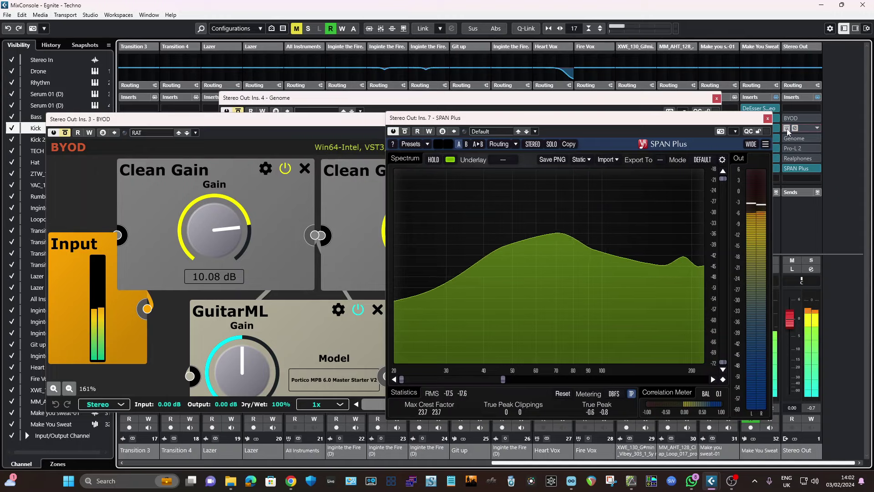
left_click(786, 128)
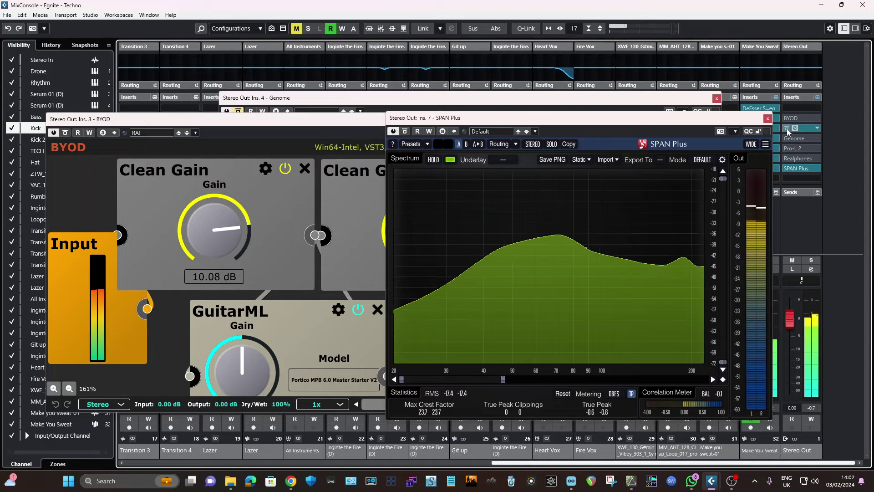
Step: Set BYOD's second Clean Gain block to -1.87 dB on Stereo Out
left_click(353, 169)
left_click_drag(353, 119, 255, 127)
left_click_drag(312, 237, 312, 233)
mouse_move(786, 131)
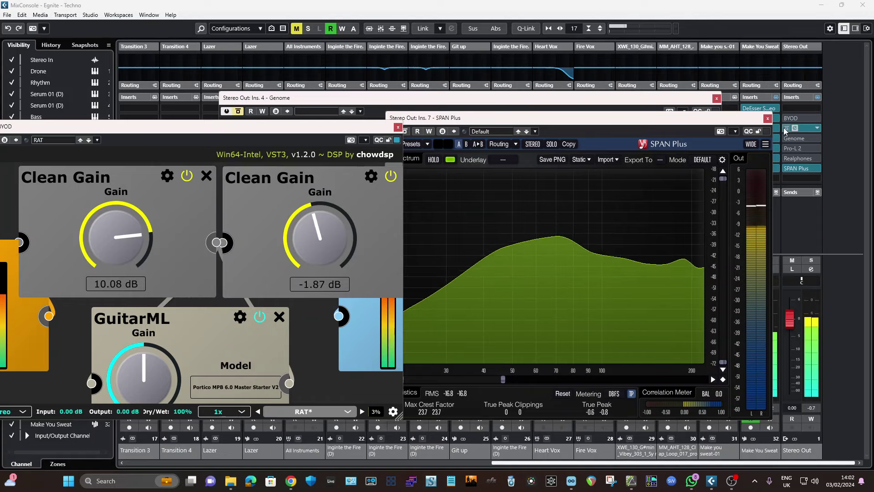
Step: Close the BYOD window and activate Genome on Stereo Out in place of the bypassed BYOD
left_click(398, 127)
left_click_drag(744, 118, 671, 124)
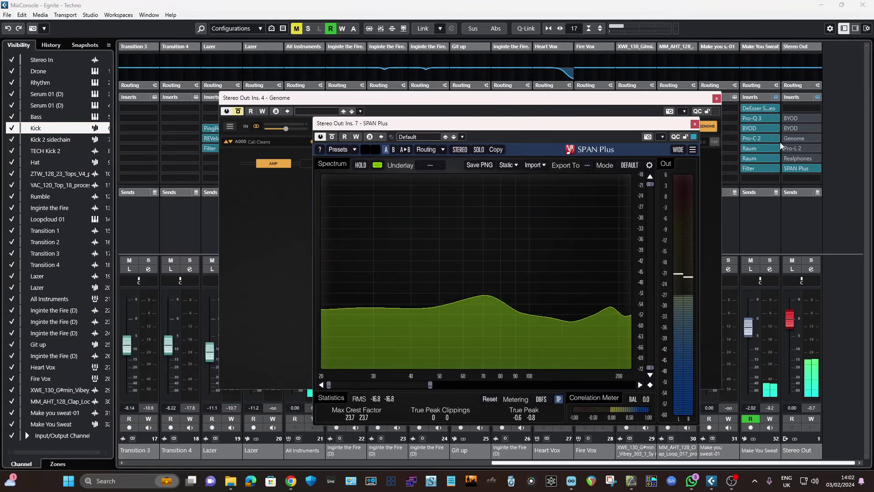
left_click(802, 137)
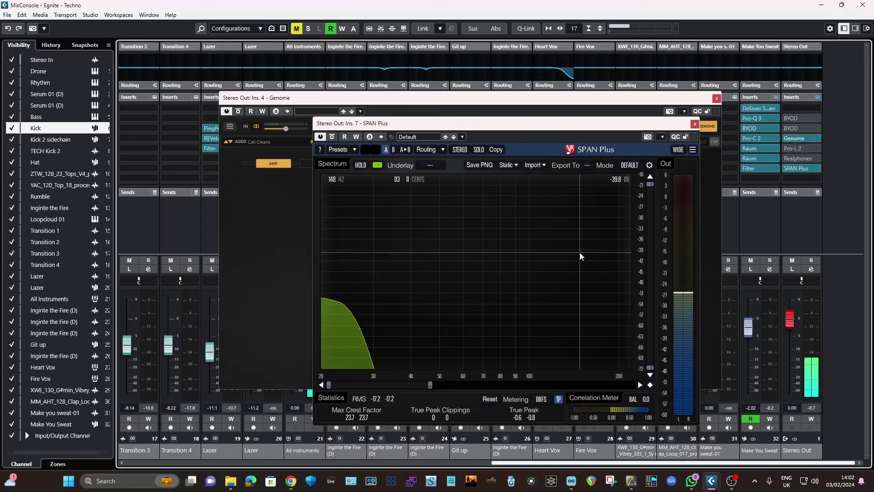
Step: Switch to File Explorer, sort the Stus Proteus Models folder by name, and open its RND's MBP folder
left_click(233, 483)
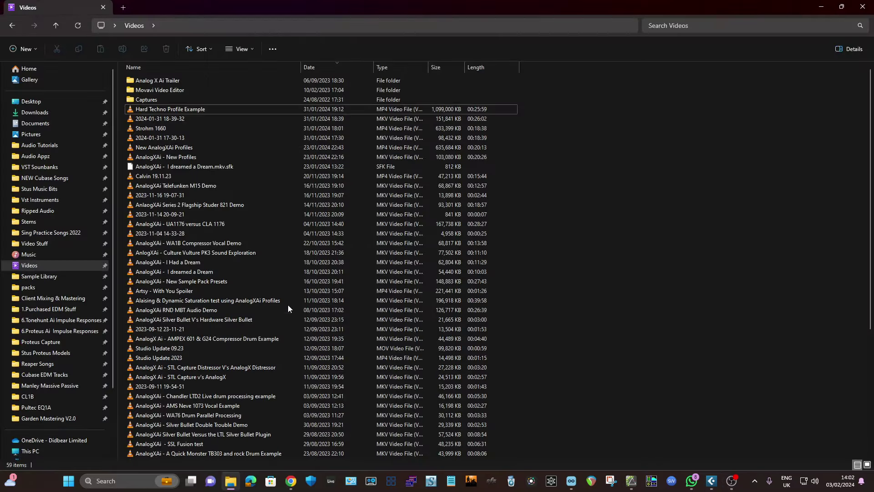
left_click(57, 355)
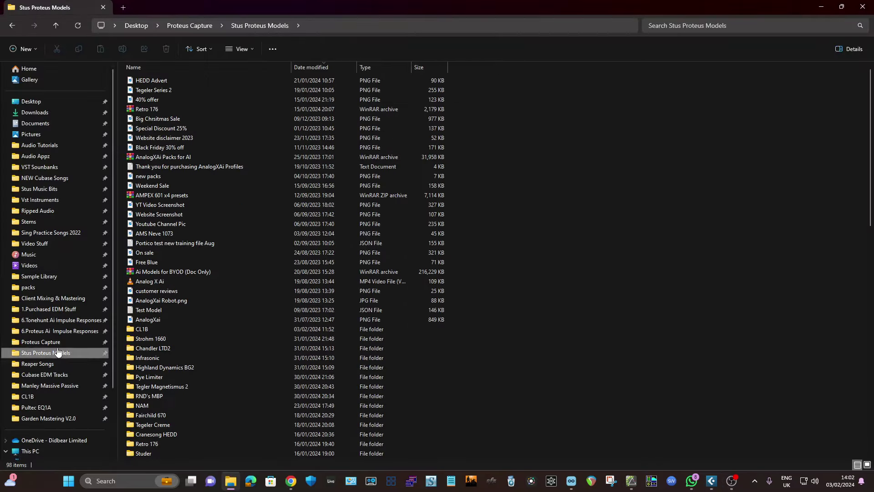
left_click(59, 345)
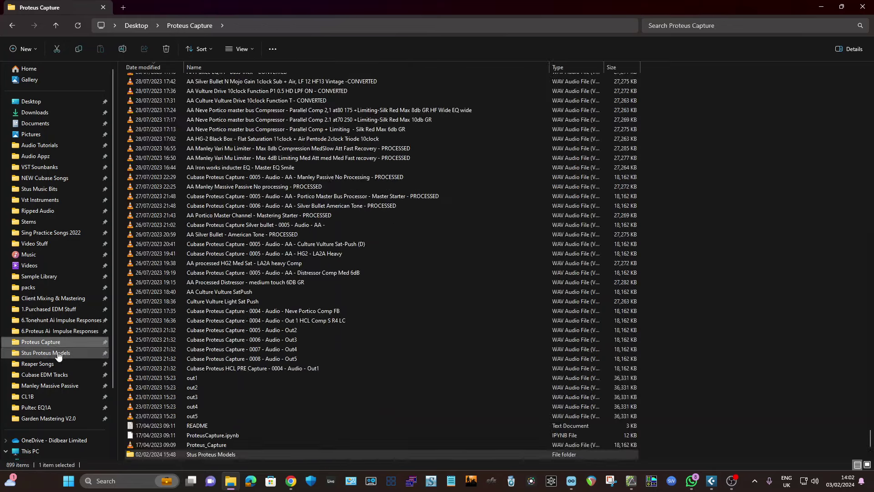
left_click(58, 354)
left_click_drag(871, 164, 870, 333)
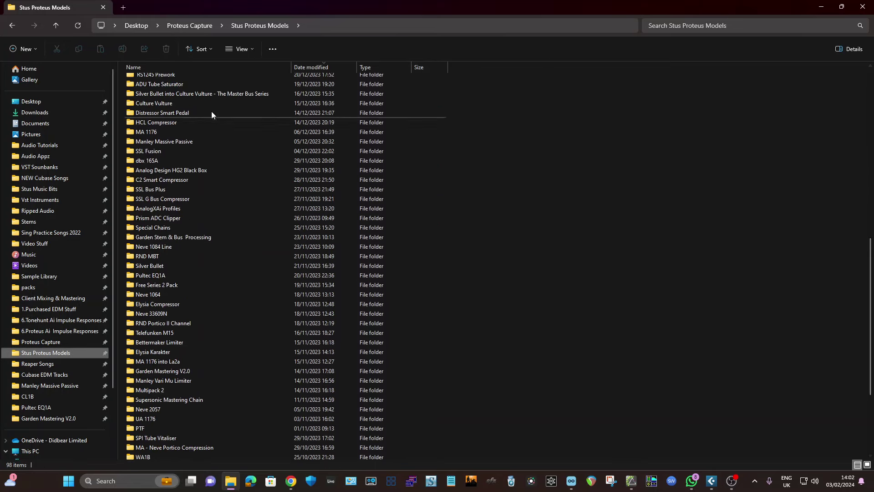
right_click(487, 94)
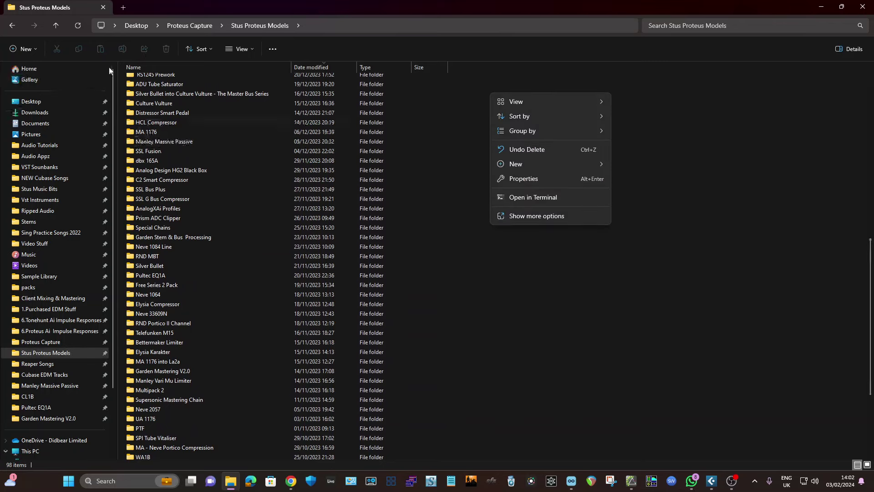
left_click(129, 67)
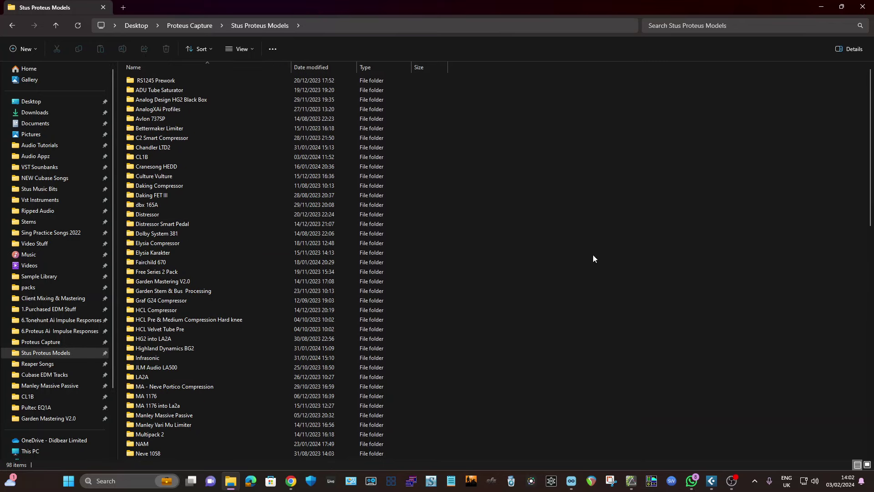
left_click_drag(870, 196, 870, 342)
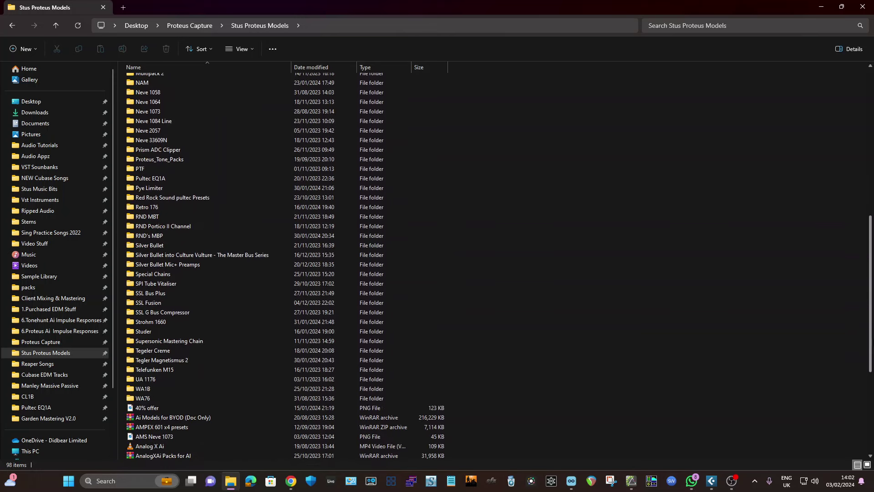
double_click(165, 236)
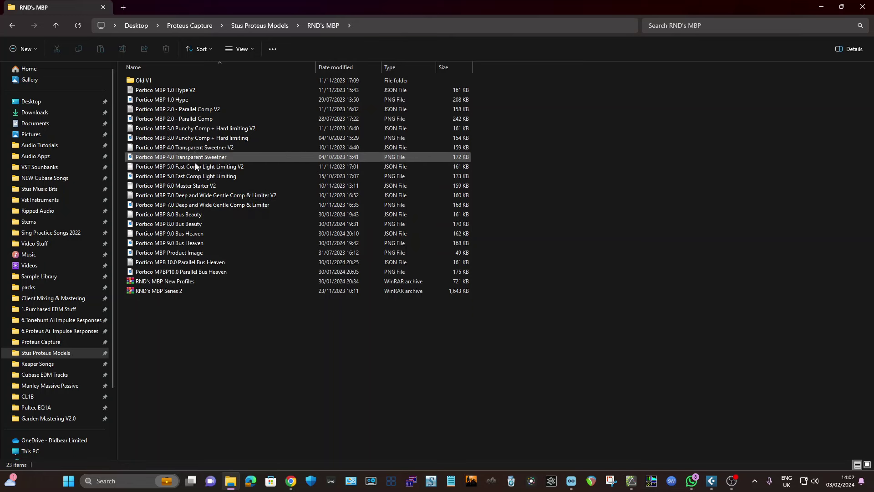
Step: Examine the Portico MBP profile files and the Old V1 subfolder, returning to the RND's MBP folder
left_click(210, 195)
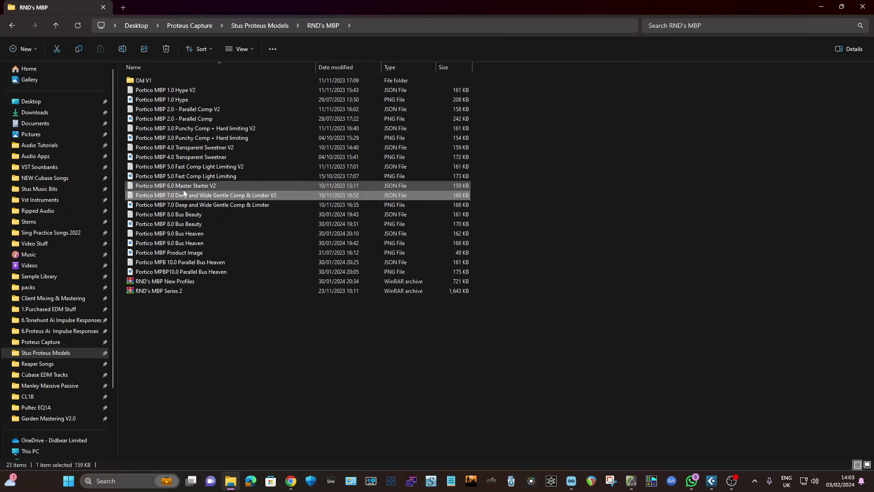
left_click(182, 176)
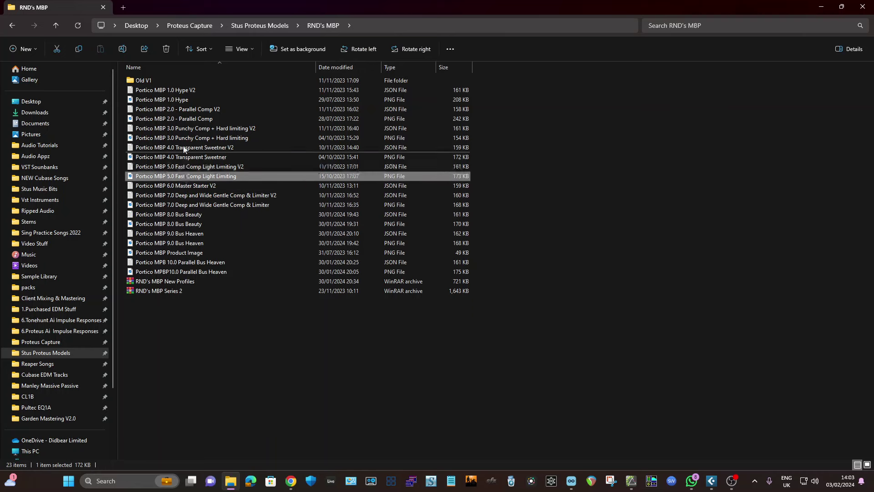
double_click(160, 82)
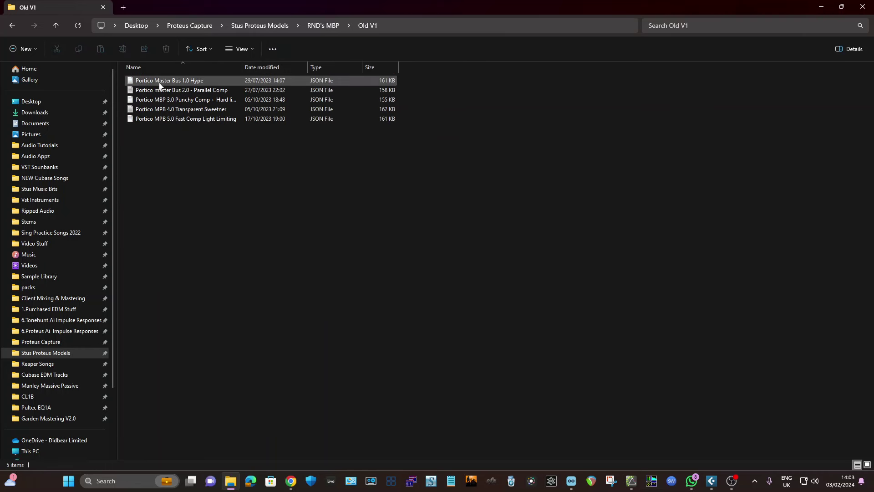
left_click(56, 25)
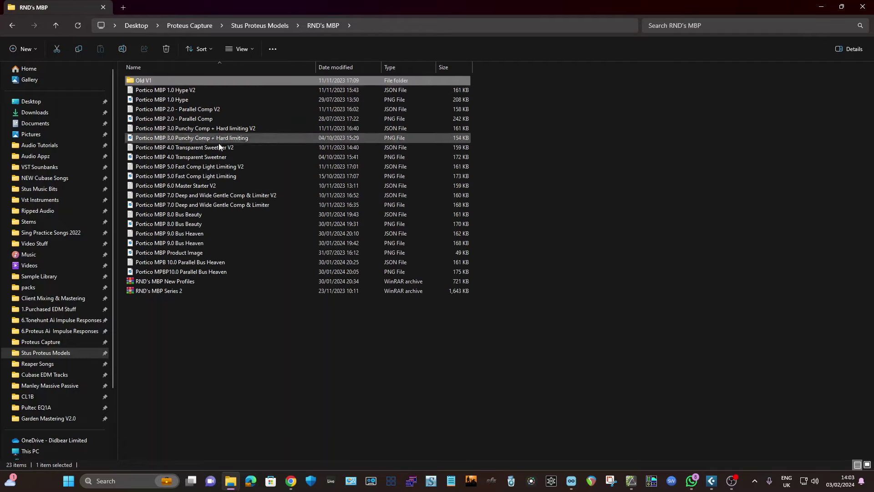
Step: Switch back to Cubase and toggle Genome's bypass on Stereo Out, comparing the low-end spectrum in SPAN Plus during playback
key("alt+Tab")
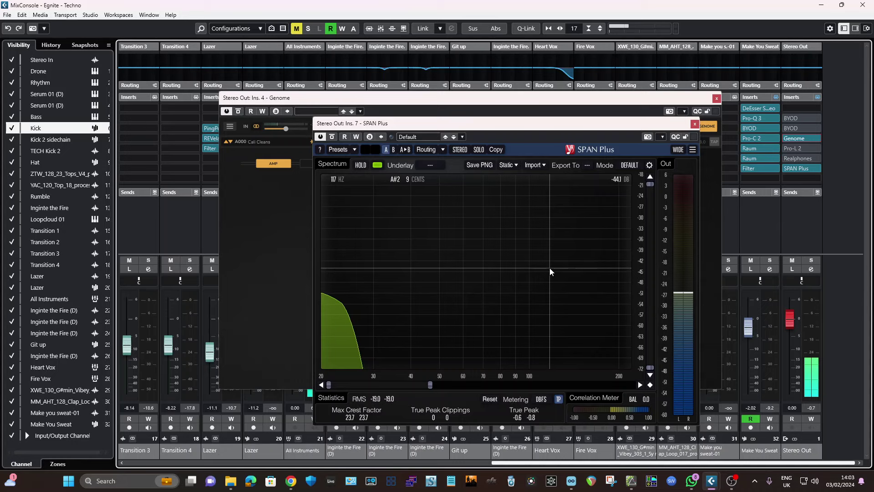
left_click_drag(558, 125, 553, 100)
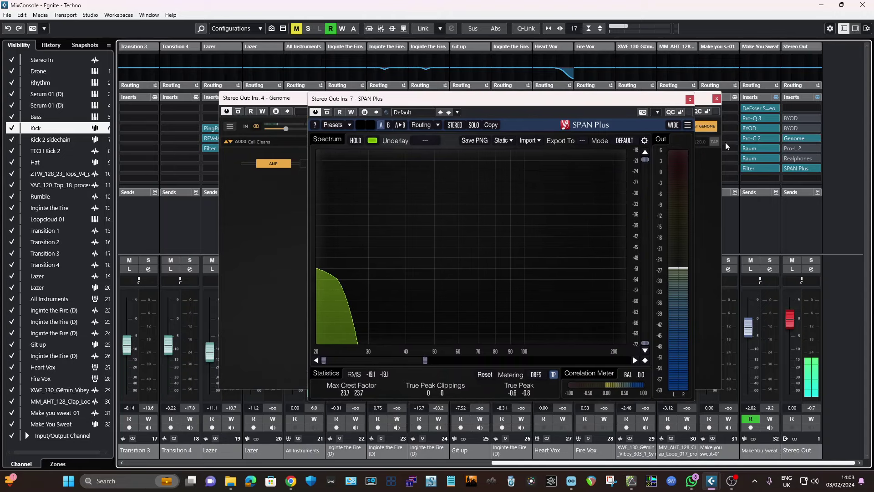
left_click(786, 138)
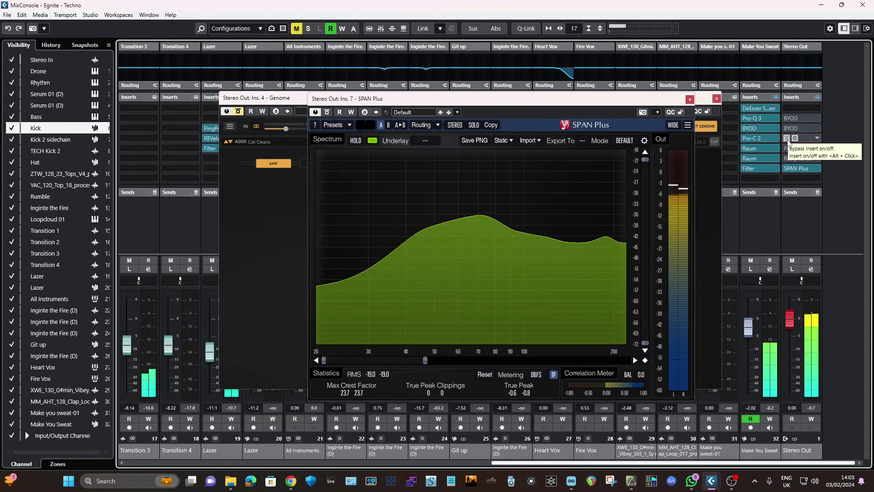
left_click(787, 140)
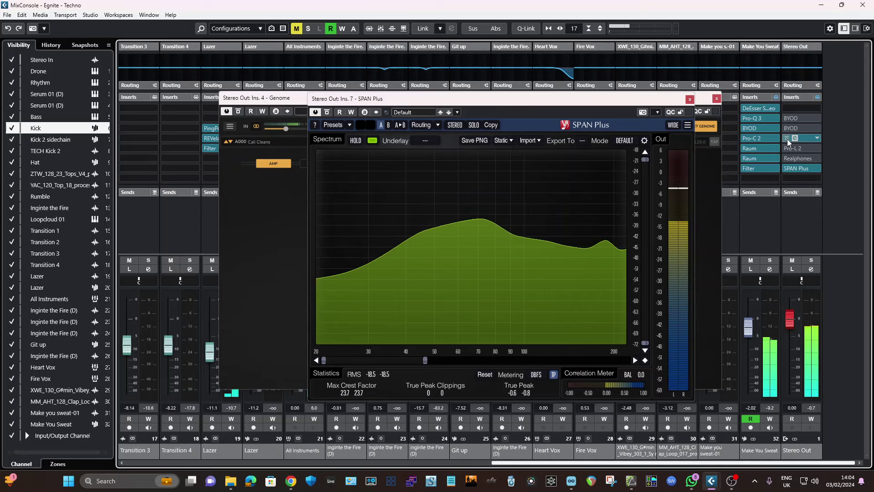
left_click(787, 139)
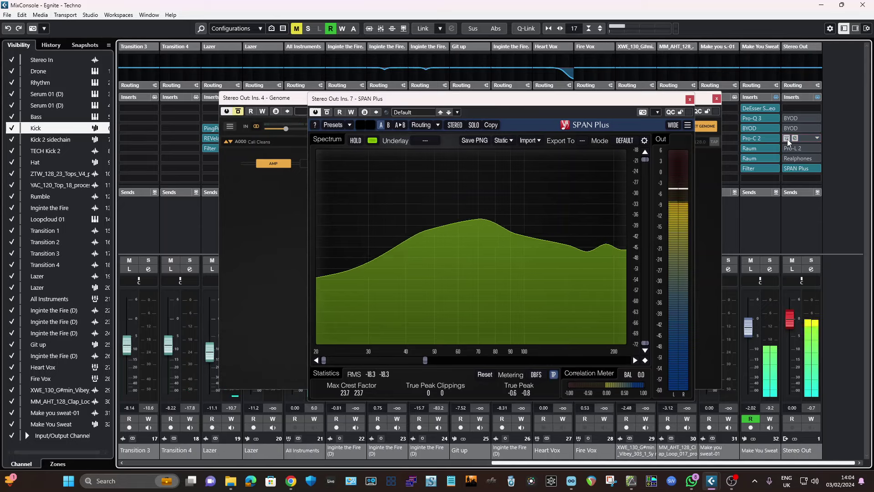
left_click(787, 139)
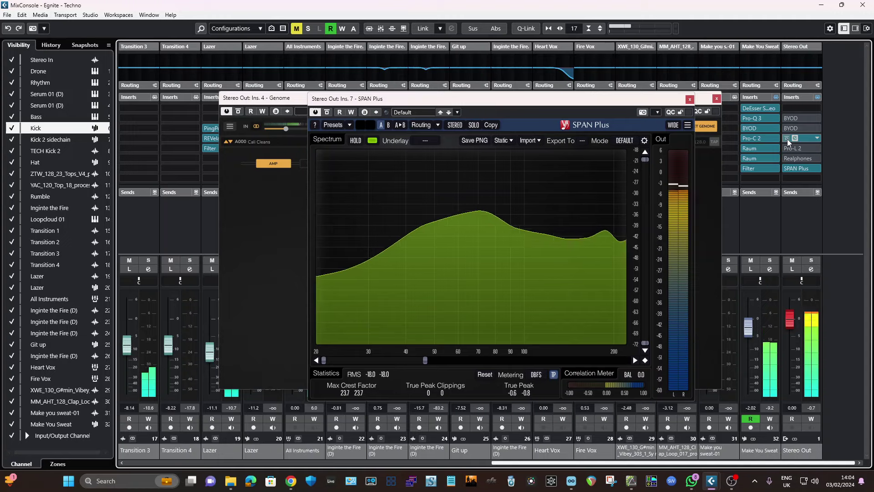
Step: Compare Genome and BYOD on Stereo Out by toggling their bypasses during playback while checking the low end in SPAN Plus
left_click(788, 139)
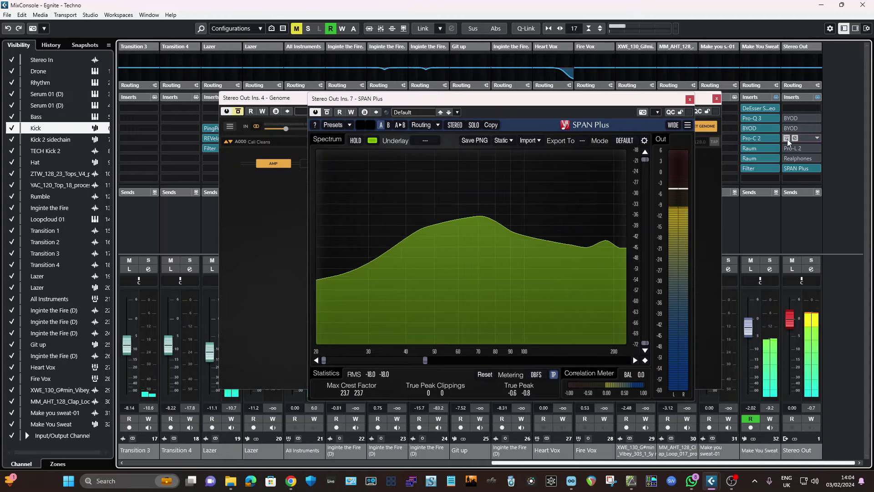
left_click(787, 138)
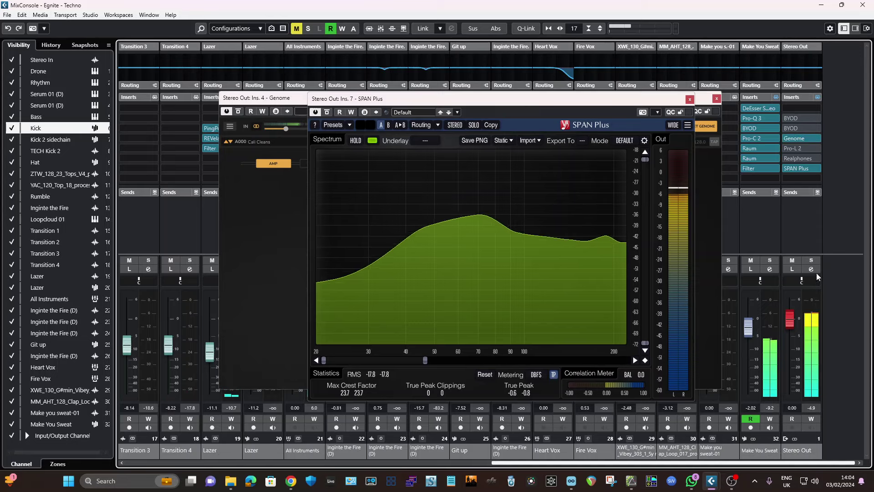
left_click(786, 137)
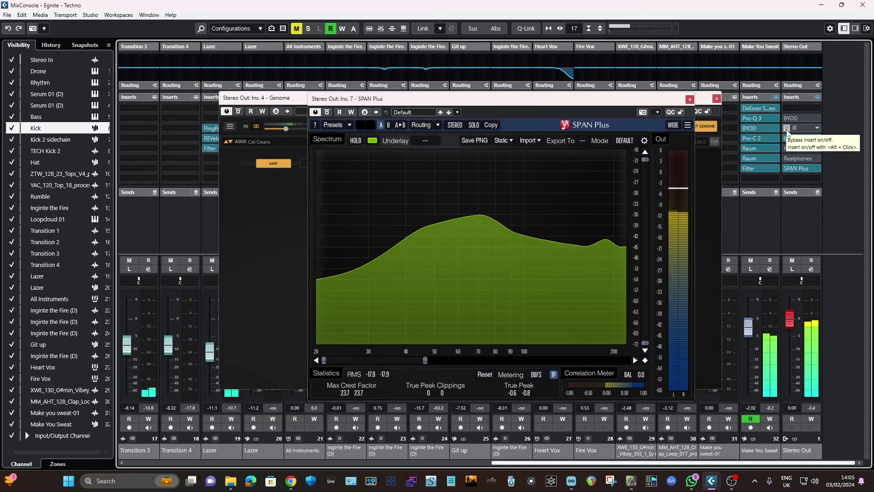
left_click(786, 133)
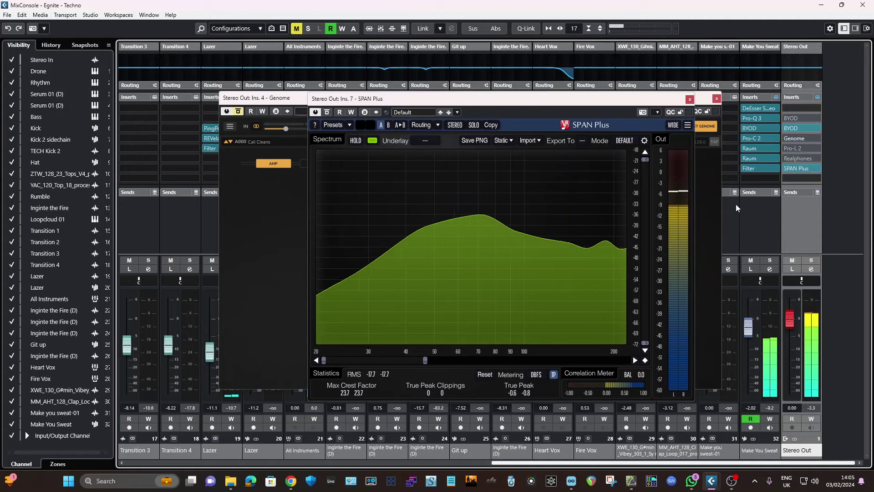
Step: Extend the SPAN Plus spectrum's upper frequency limit to 20 kHz and stop playback
left_click_drag(425, 360, 627, 360)
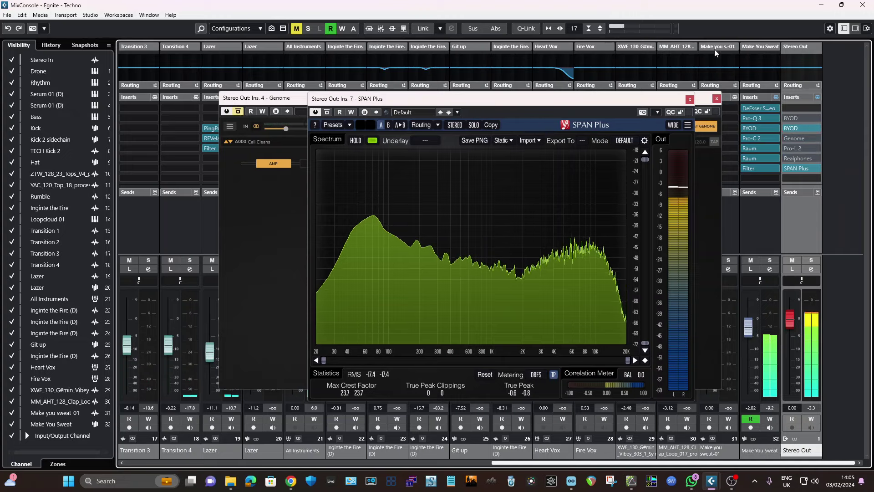
key("space")
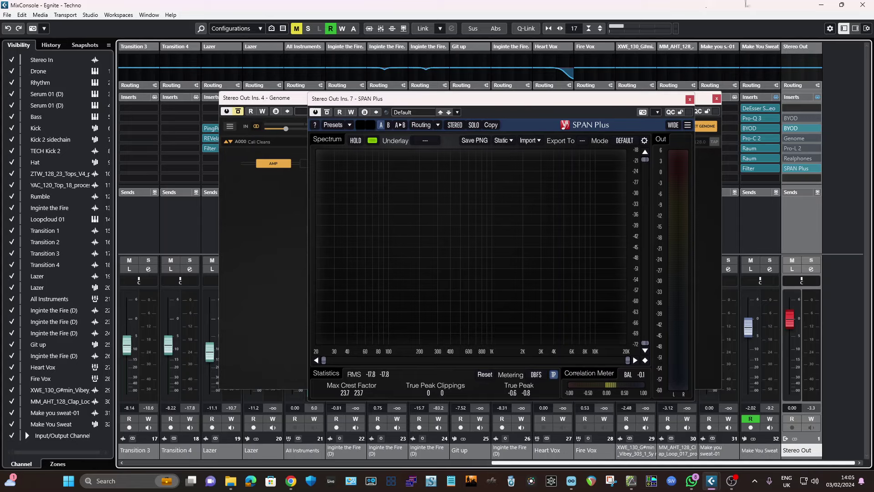
mouse_move(775, 123)
mouse_move(785, 139)
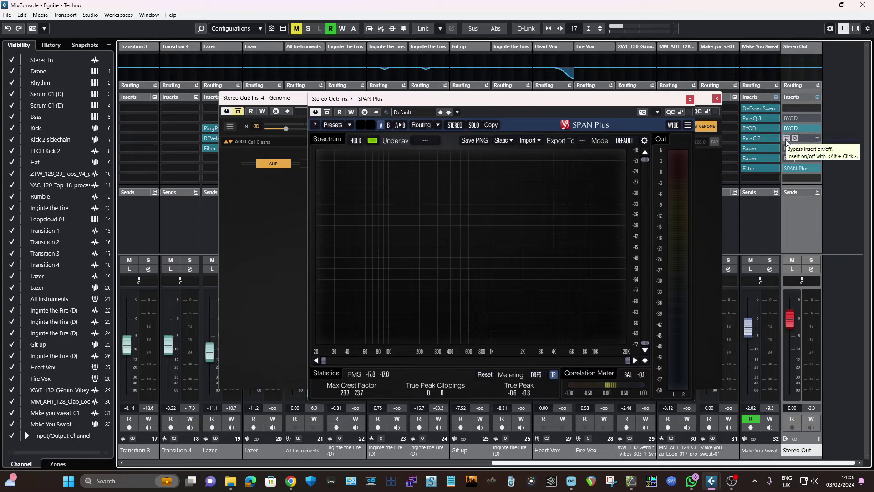
mouse_move(806, 158)
Step: Resume playback and alternate Genome and BYOD on Stereo Out, comparing their full-range spectra in SPAN Plus
key("space")
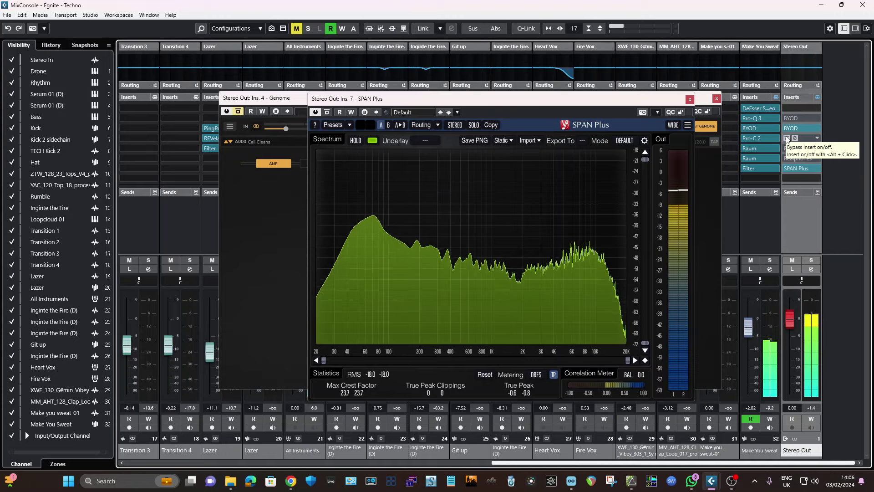
left_click(786, 137)
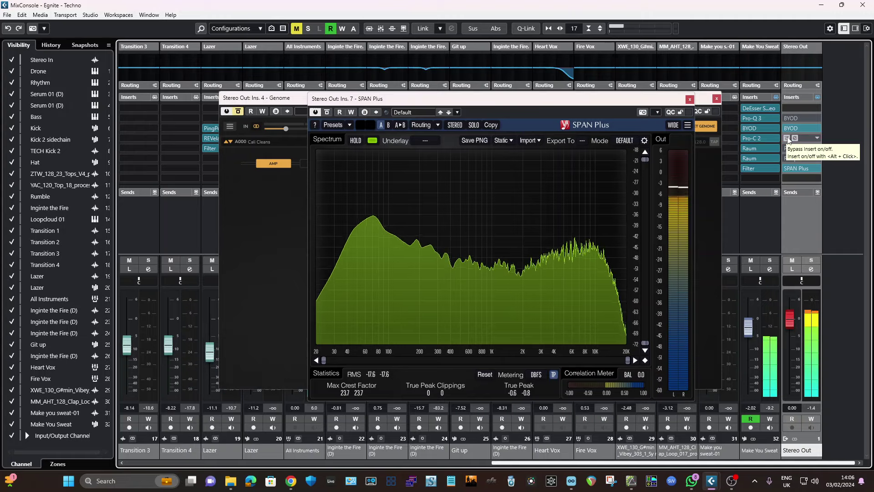
left_click(788, 138)
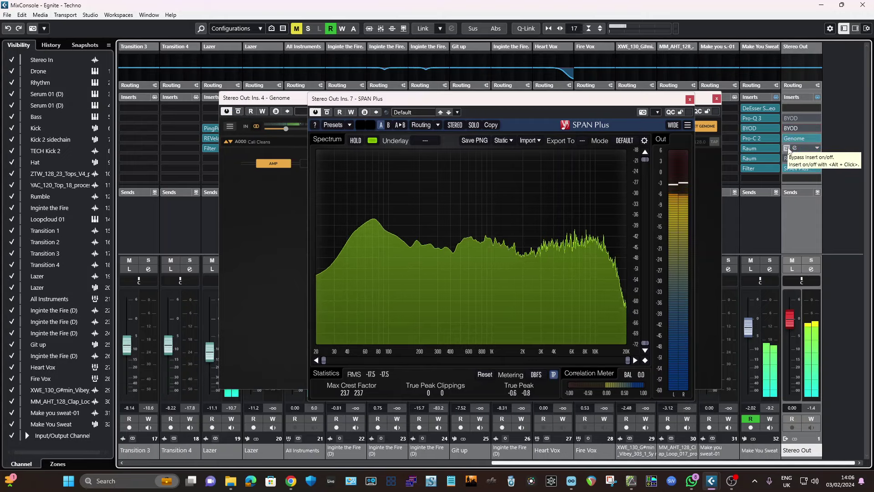
left_click(787, 149)
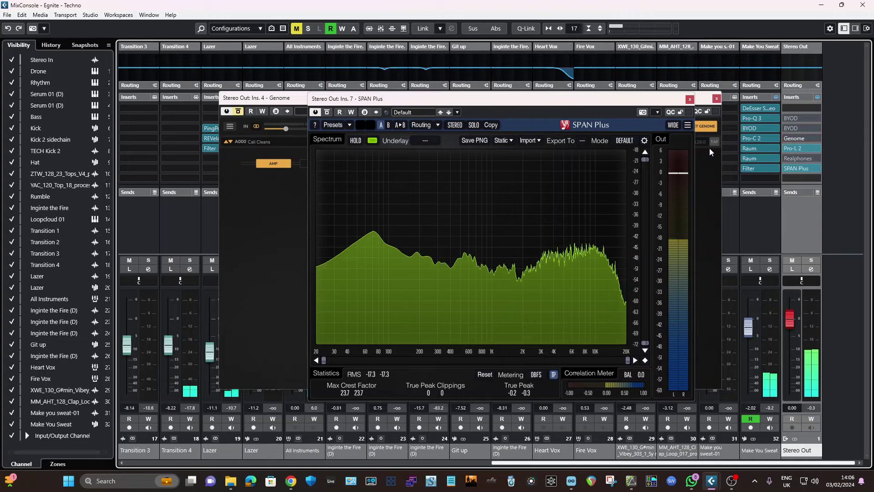
left_click(787, 168)
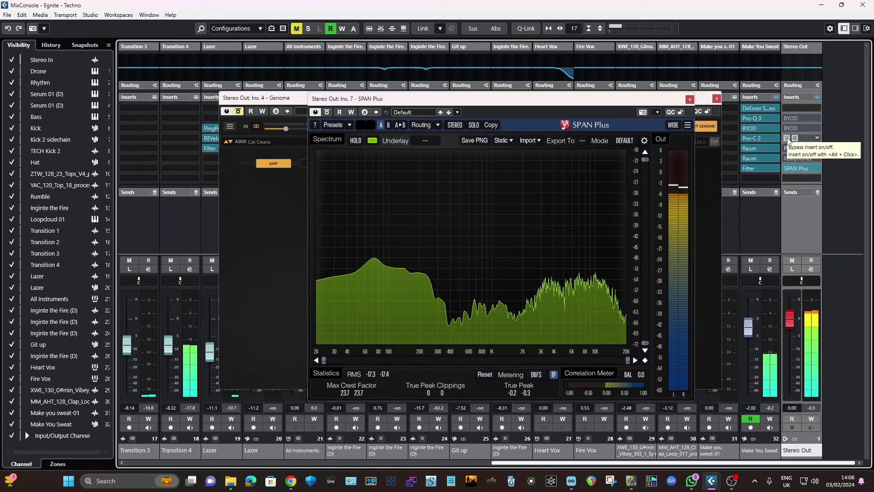
left_click(787, 127)
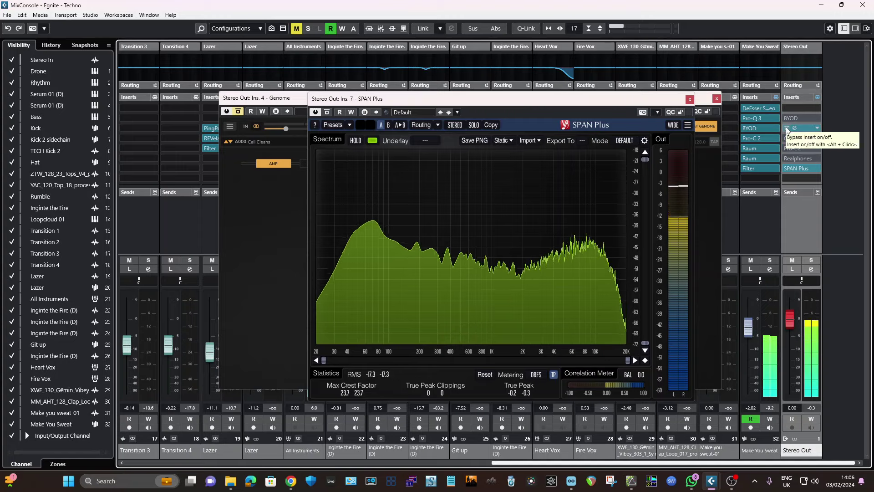
left_click(788, 129)
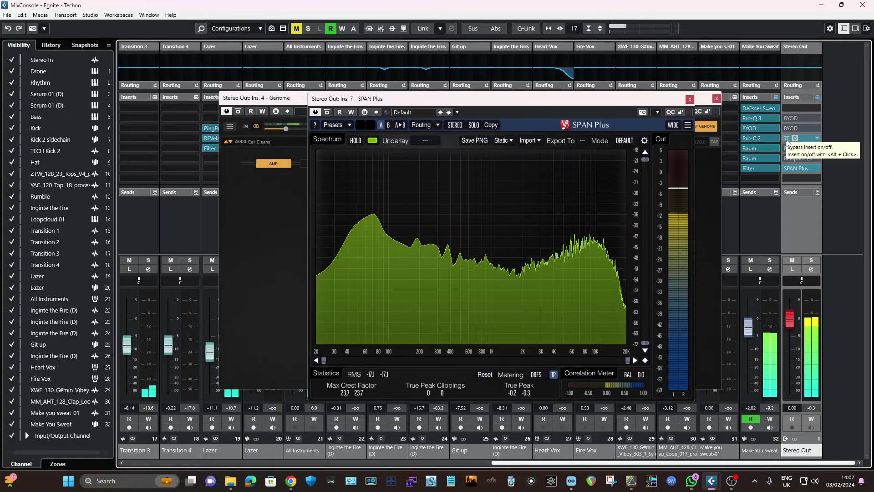
left_click(786, 138)
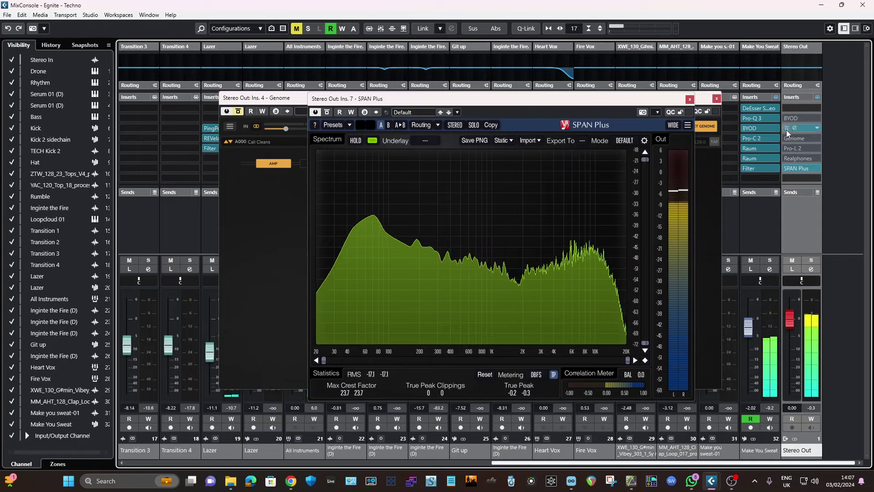
Step: Open BYOD on Stereo Out, examine its gain blocks and the GuitarML block's options, and close the plugin window
left_click(794, 128)
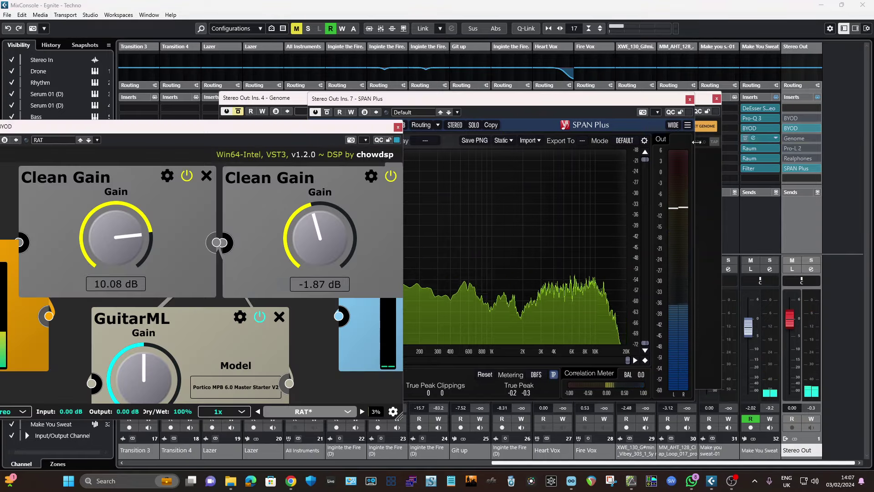
right_click(122, 312)
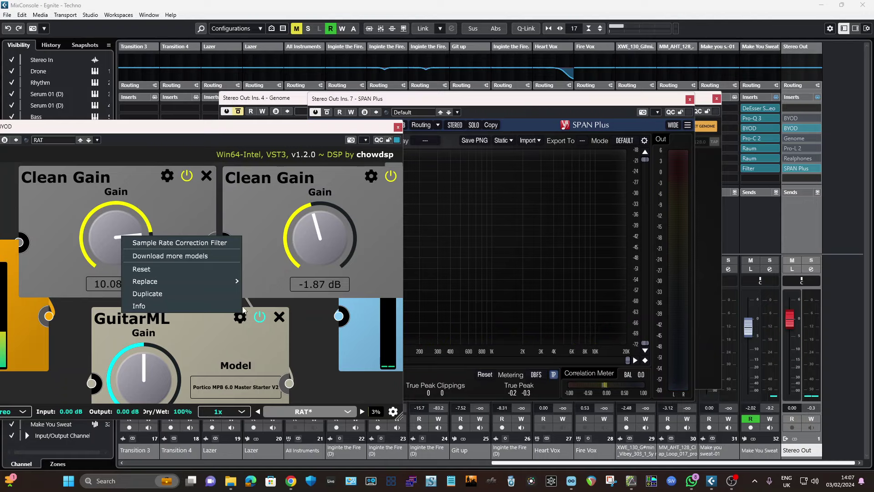
left_click(317, 316)
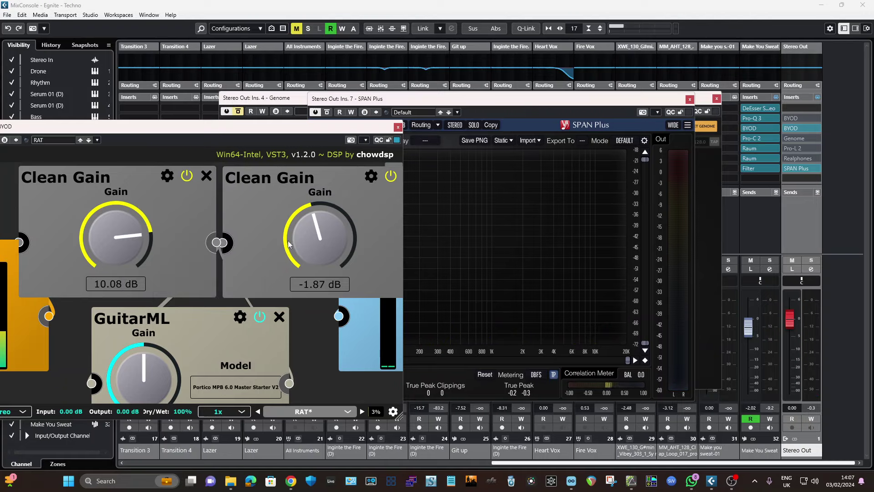
left_click(398, 127)
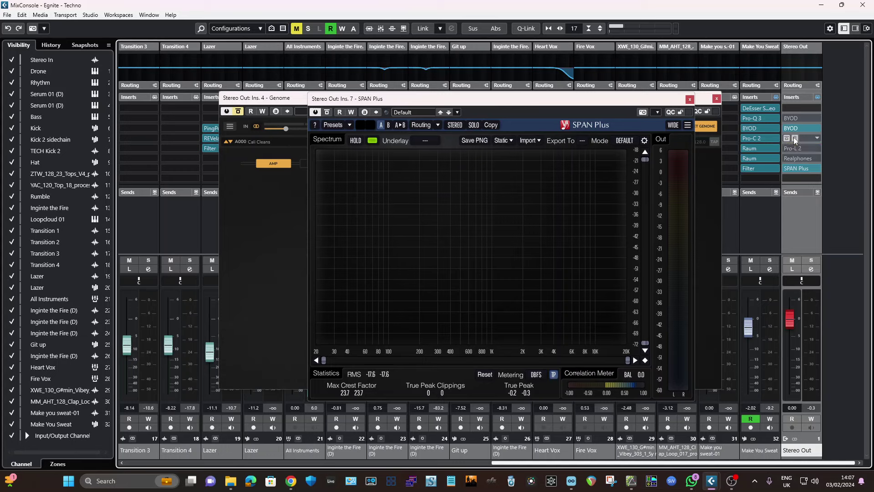
Step: Activate Genome in place of bypassed BYOD on Stereo Out during playback, and move the SPAN Plus window away from the inserts
key("space")
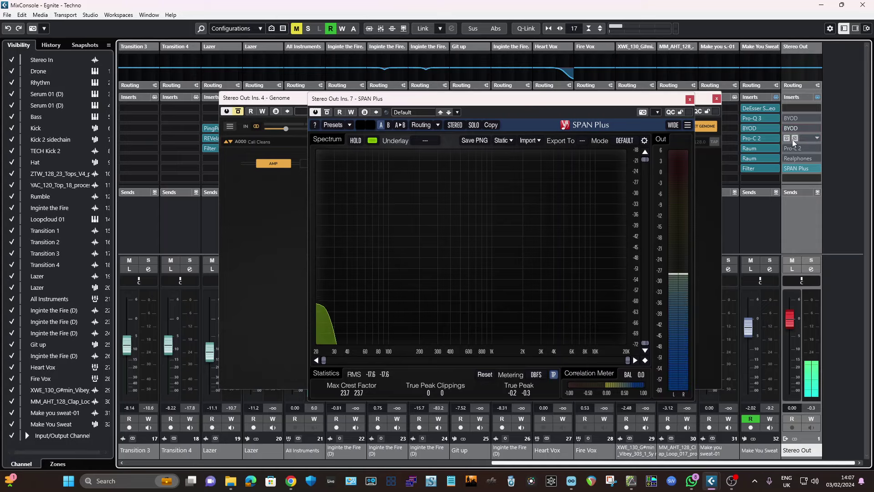
left_click(796, 139)
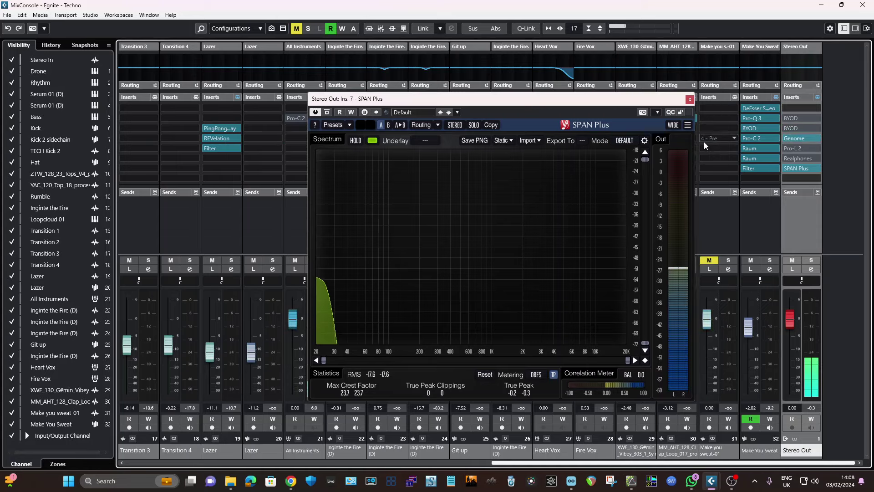
left_click_drag(599, 99, 496, 99)
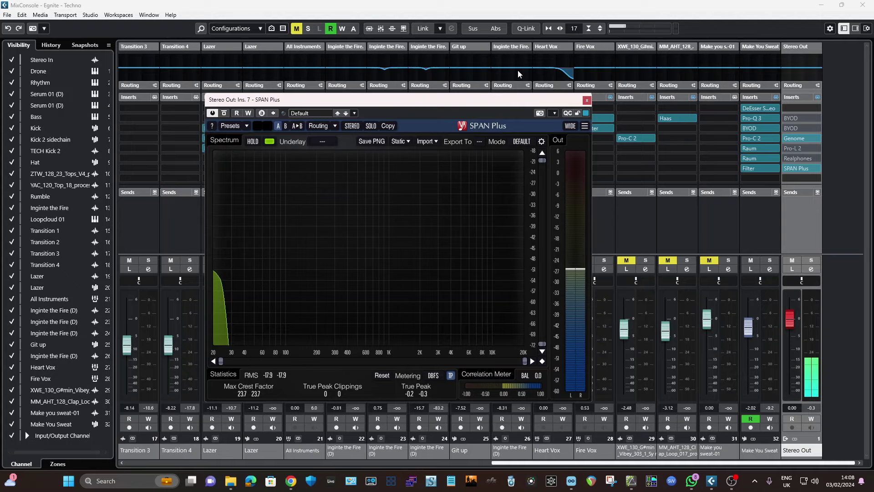
Step: Open Genome on Stereo Out, load the Codex preset Garden Master Lust 2.0, and compare it with the bypassed signal
left_click(795, 139)
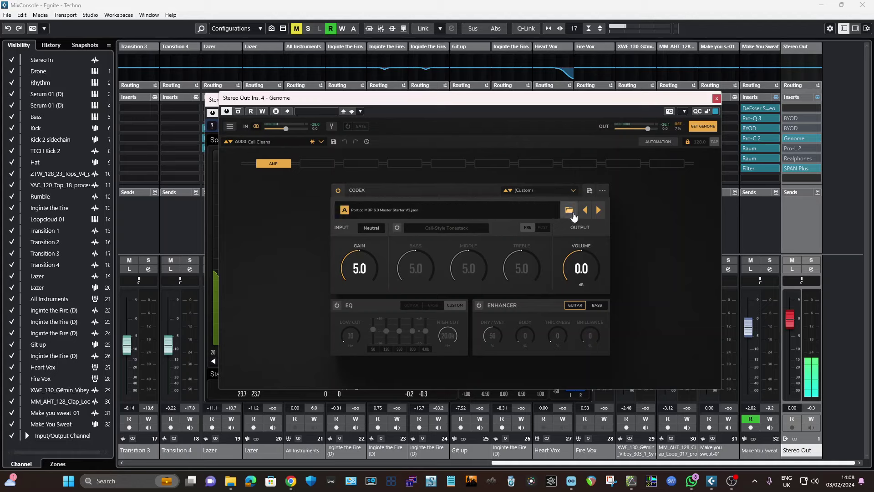
left_click(574, 192)
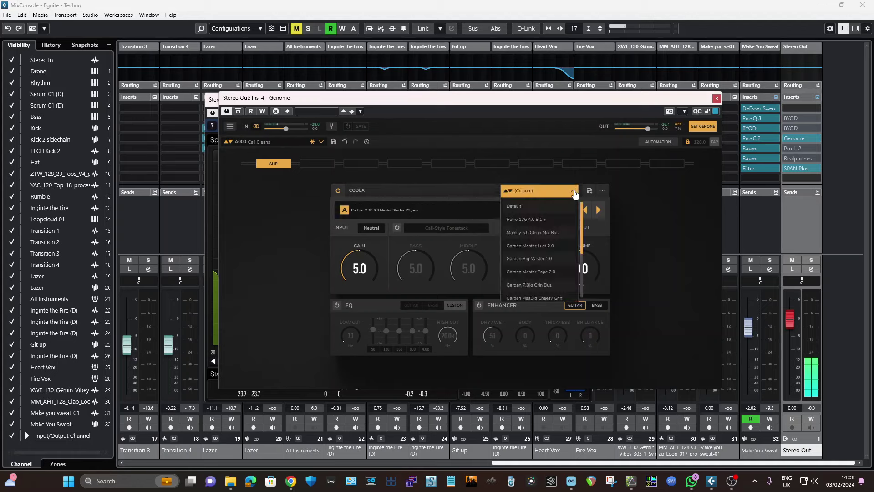
mouse_move(583, 217)
left_mouse_down()
mouse_move(586, 254)
mouse_move(587, 229)
left_mouse_up()
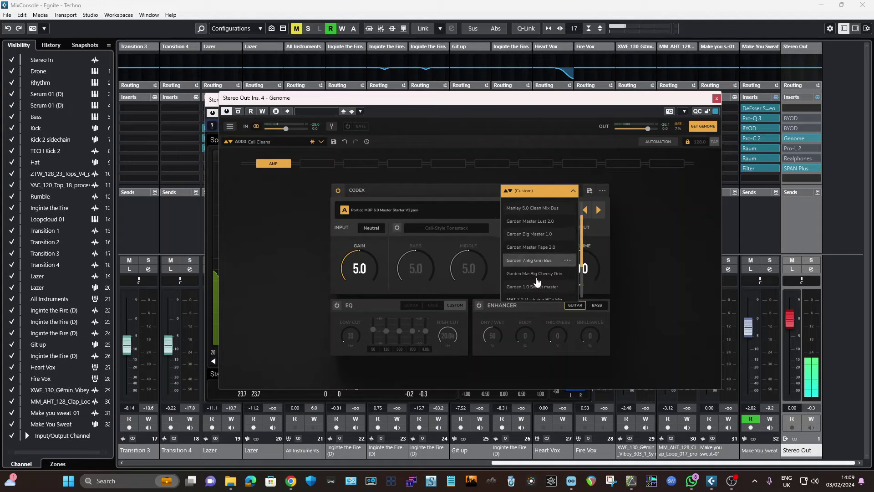
scroll(551, 234, "up", 2)
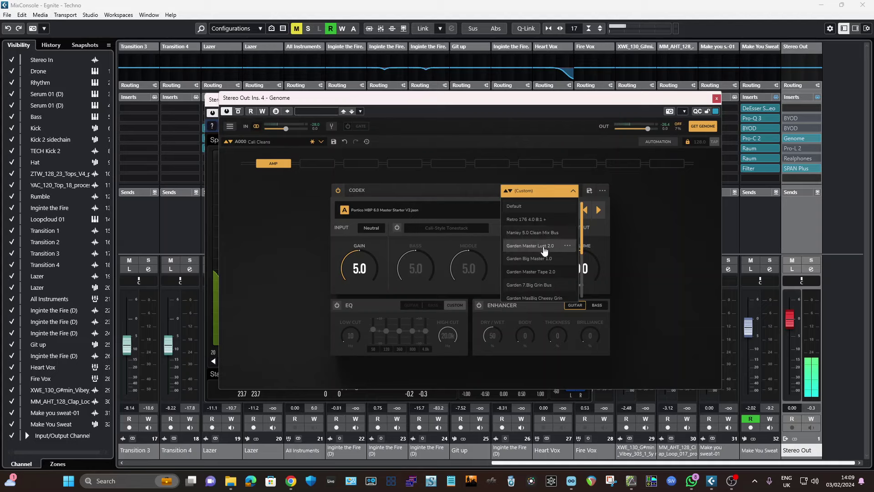
left_click(541, 249)
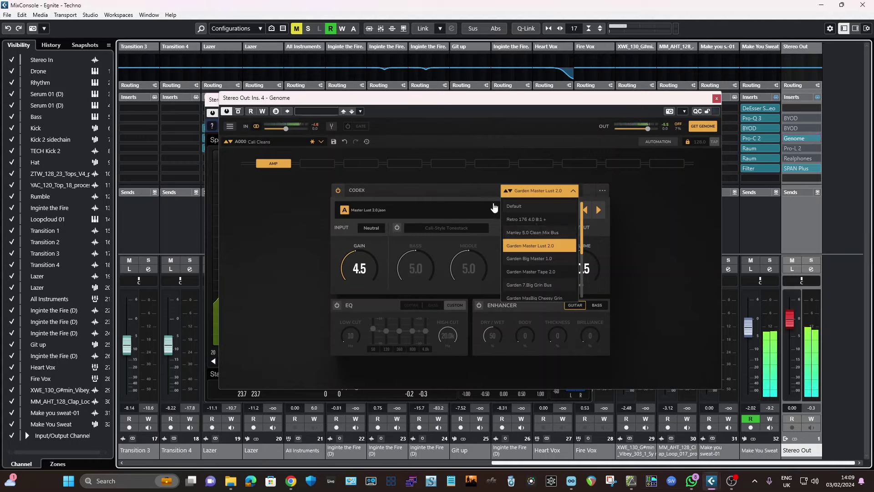
left_click(787, 138)
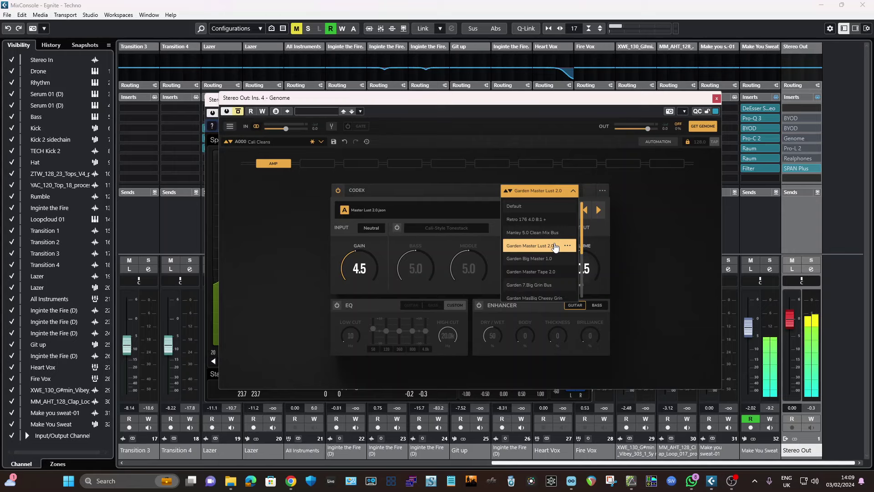
left_click(310, 228)
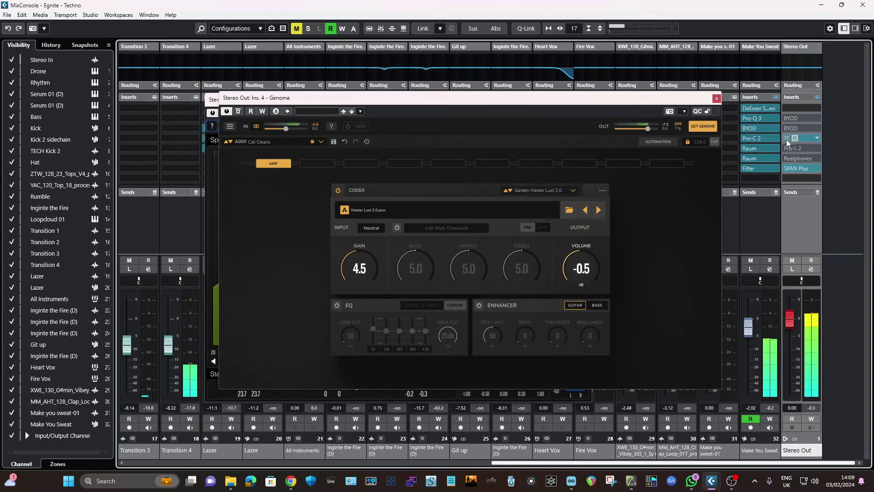
Step: Set Genome's input level to -1.5, the Codex gain to 4.5 and the Codex volume to 1.5 dB
left_click_drag(359, 268, 369, 241)
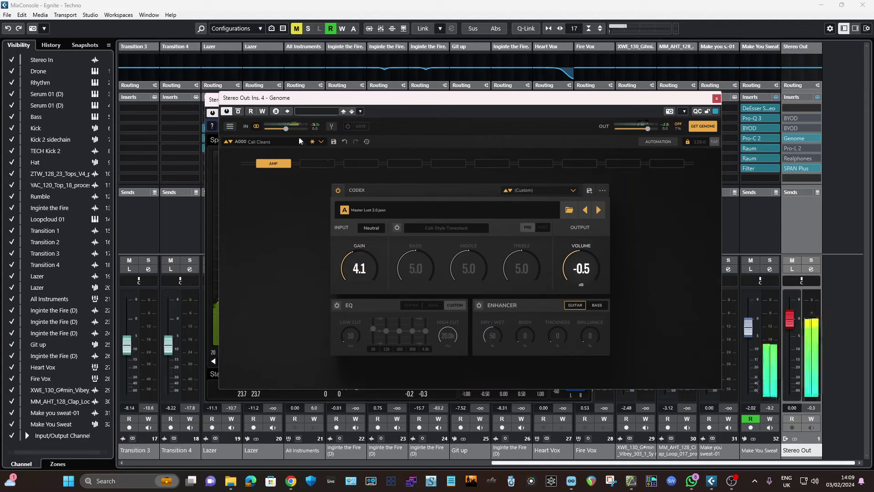
mouse_move(295, 122)
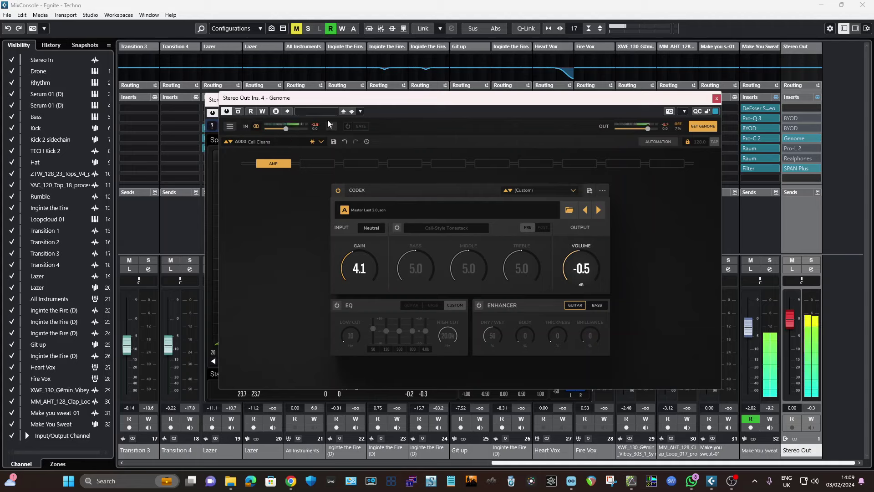
left_click_drag(287, 127, 282, 127)
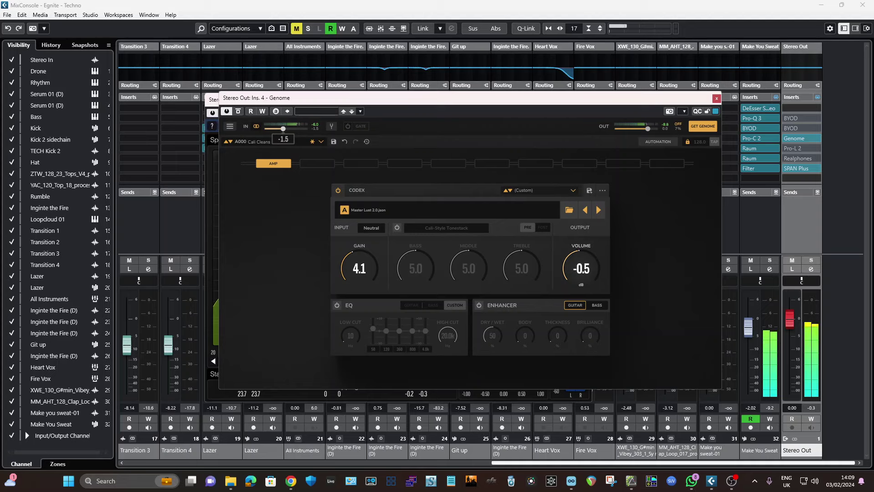
left_click_drag(359, 268, 359, 265)
left_click_drag(581, 268, 581, 265)
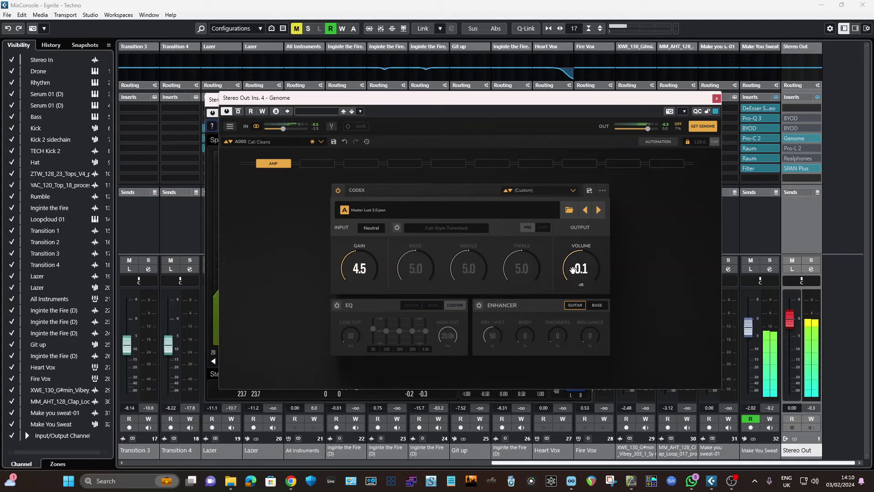
left_click_drag(575, 269, 576, 264)
Step: Bypass and re-enable Genome on Stereo Out to compare the adjusted Master Lust 2.0 settings with the unprocessed signal
left_click(846, 359)
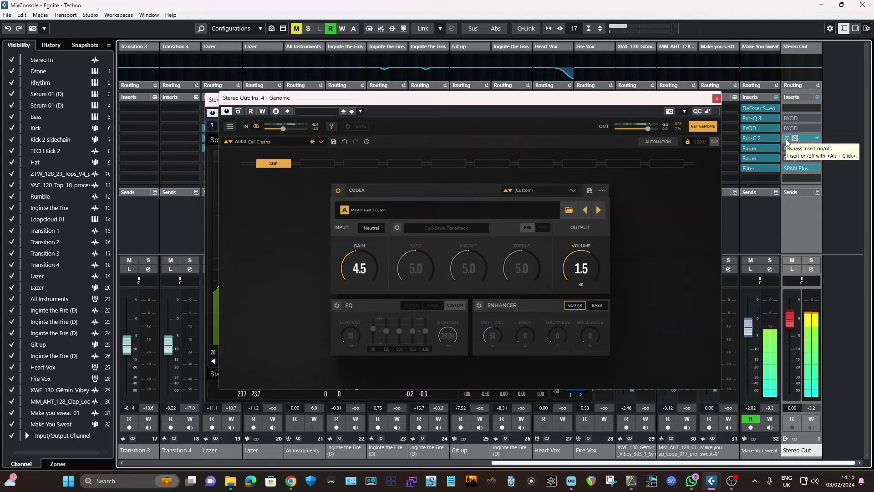
left_click(787, 139)
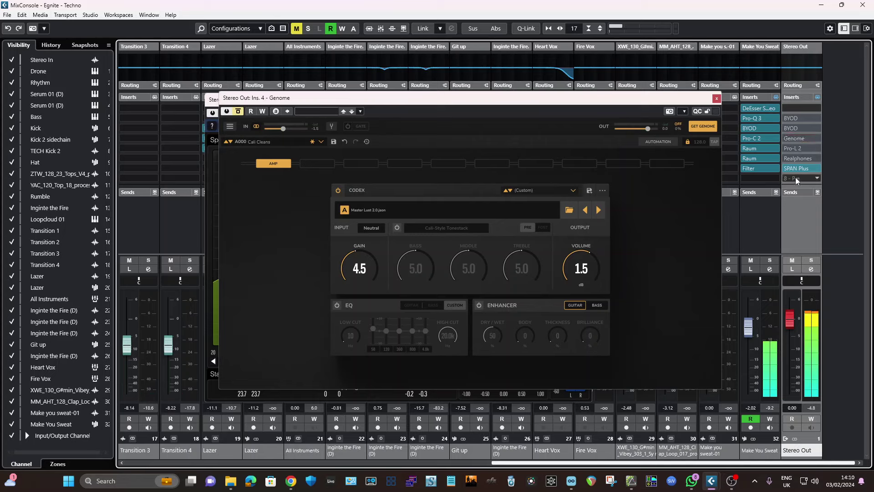
left_click(787, 139)
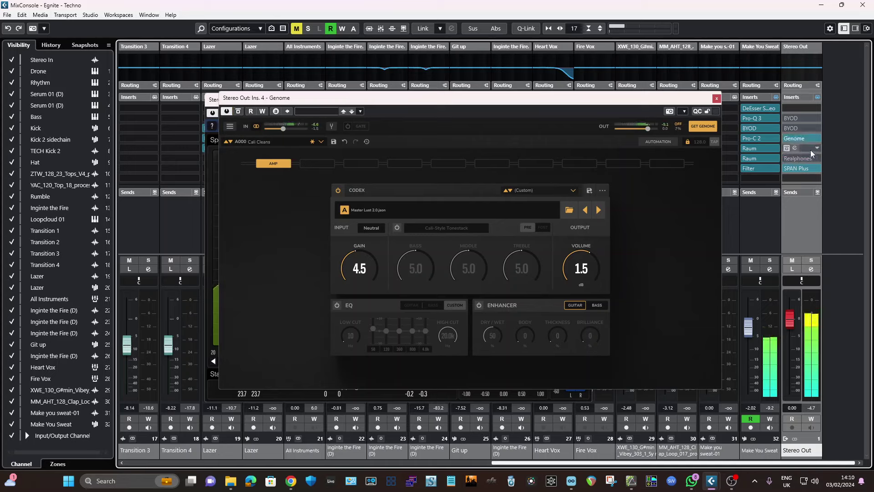